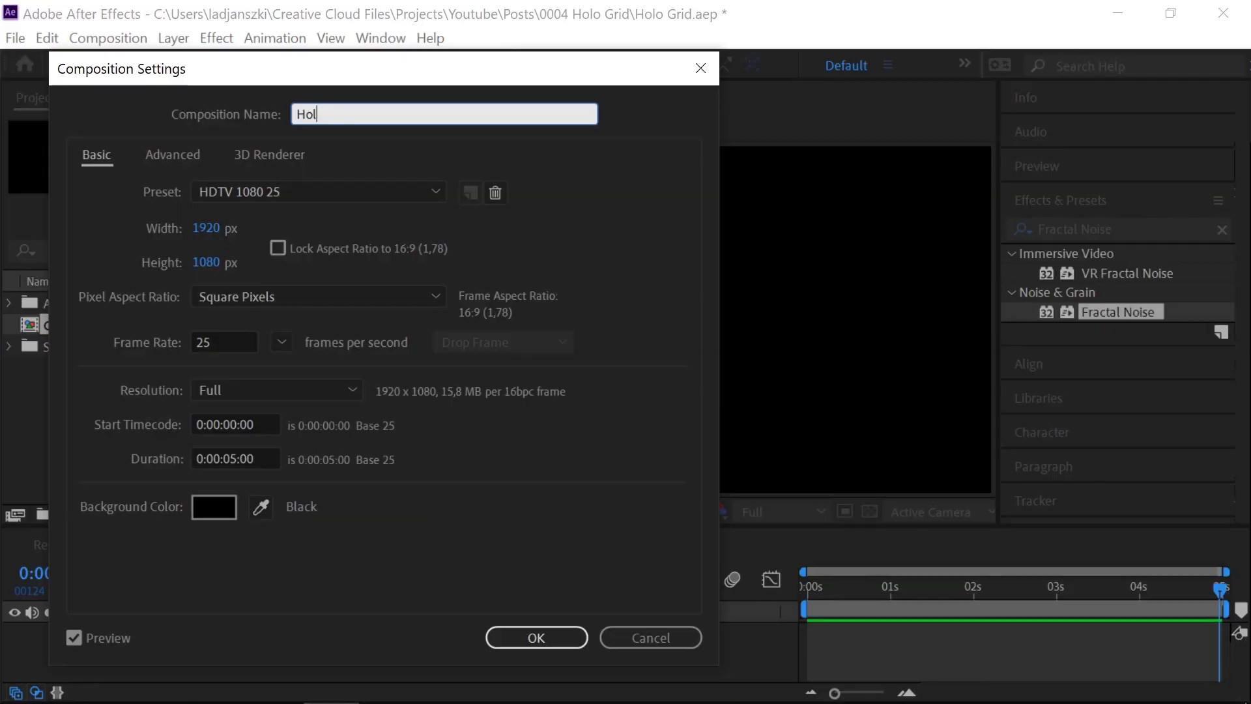
{"action": "type", "text": "o Grid"}
- Create the Holo Grid composition and add a solid named Background
{"action": "key", "text": "Return"}
{"action": "right_click", "coordinate": [279, 661]}
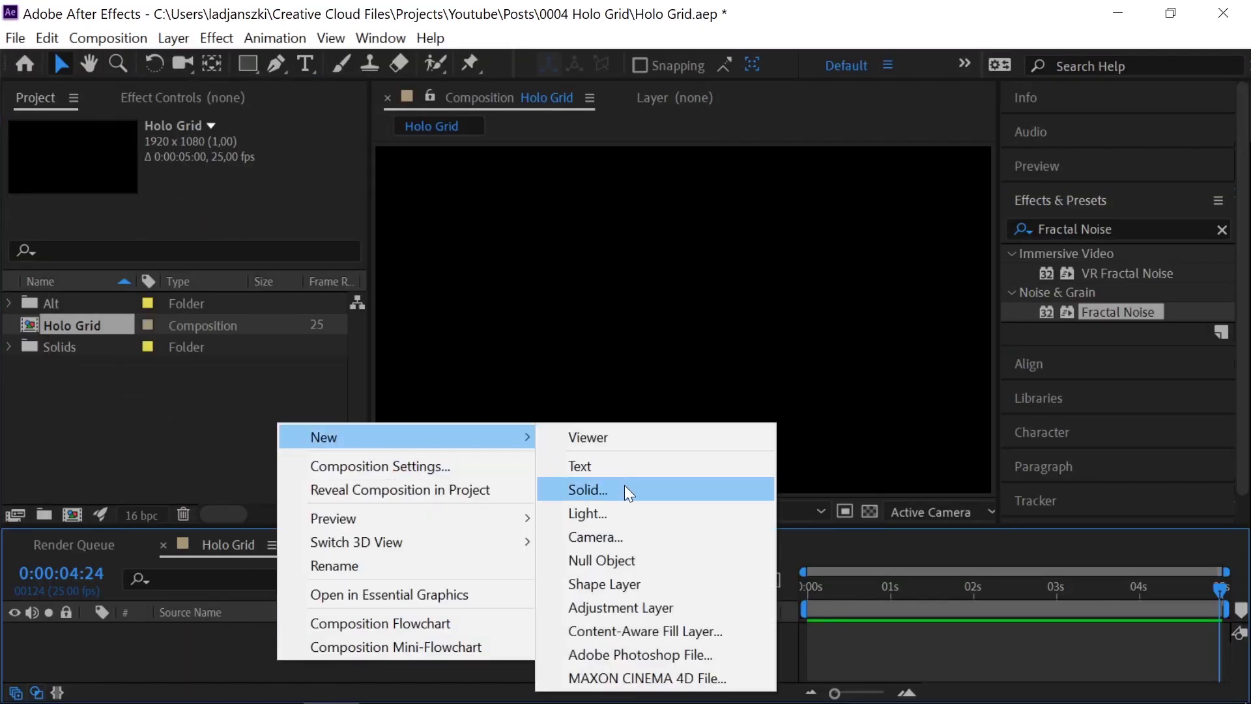
{"action": "left_click", "coordinate": [628, 491]}
{"action": "type", "text": "Background"}
- Apply a Fill effect to Background to colour it dark navy
{"action": "key", "text": "Return"}
{"action": "left_click", "coordinate": [1076, 229]}
{"action": "type", "text": "Fill"}
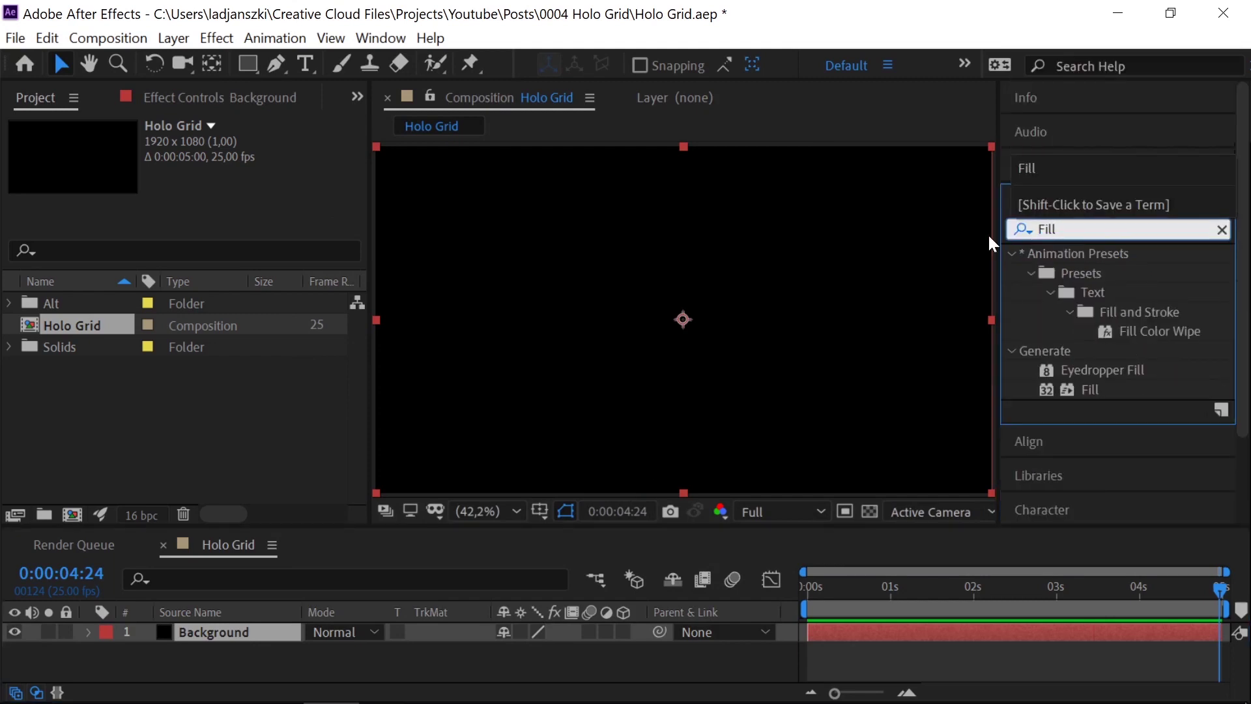
{"action": "left_click_drag", "start_coordinate": [990, 242], "coordinate": [684, 323]}
{"action": "left_click", "coordinate": [215, 223]}
- Confirm the navy fill, then add a Noise solid with Fractal Noise
{"action": "left_click", "coordinate": [900, 202]}
{"action": "right_click", "coordinate": [474, 420]}
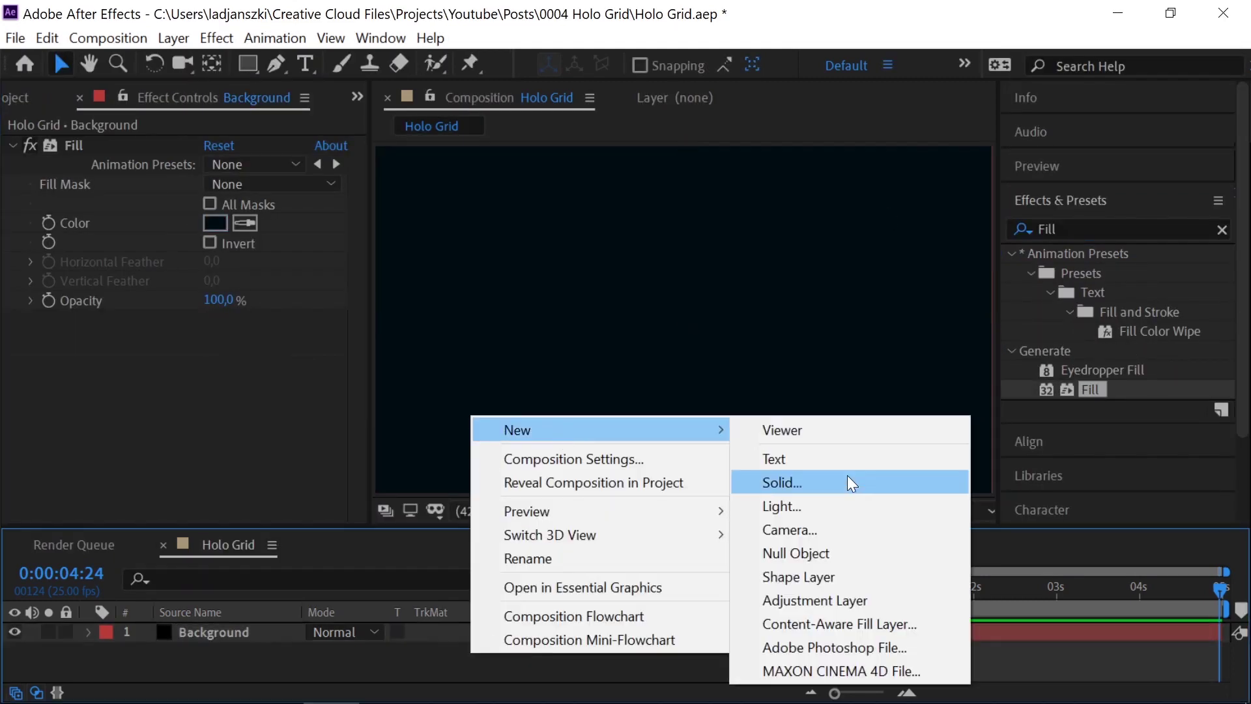
{"action": "left_click", "coordinate": [848, 482]}
{"action": "type", "text": "Noise"}
{"action": "key", "text": "Return"}
{"action": "left_click", "coordinate": [1075, 229]}
{"action": "type", "text": "Fractal Noise"}
{"action": "left_click_drag", "start_coordinate": [1117, 312], "coordinate": [200, 193]}
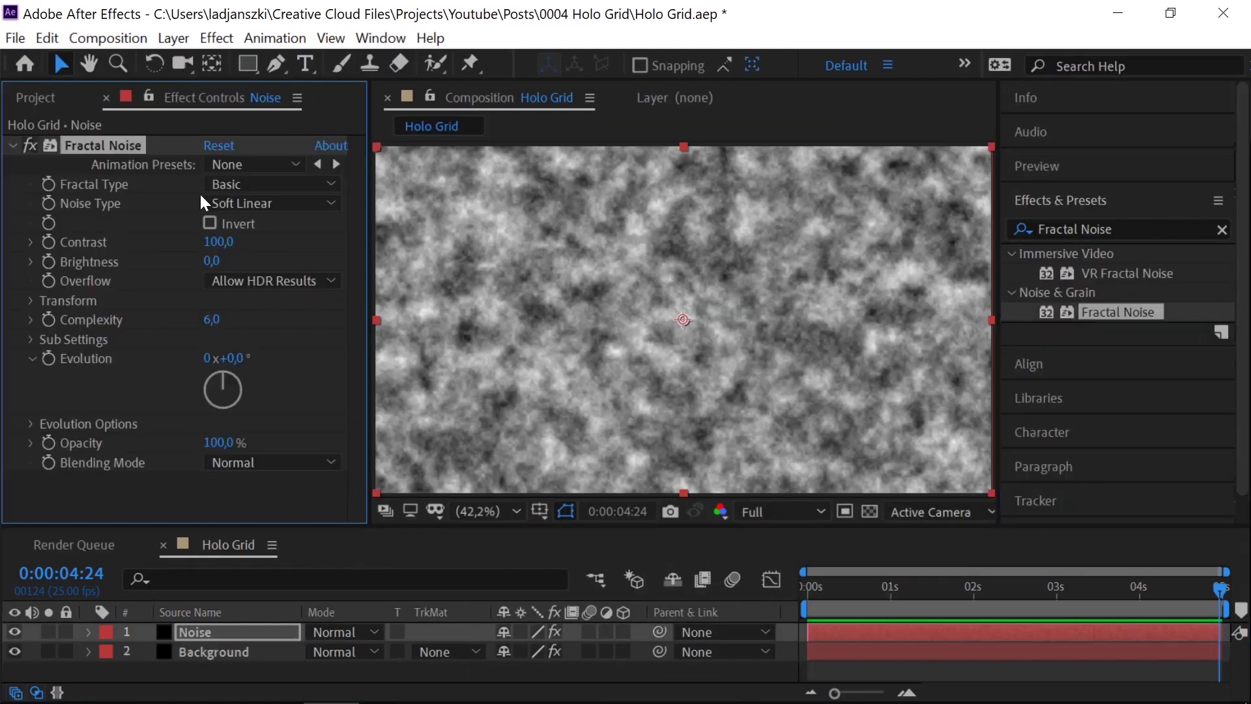
- Set Fractal Noise Contrast 1250, Brightness 7 and Complexity 4
{"action": "left_click", "coordinate": [222, 241]}
{"action": "type", "text": "1250"}
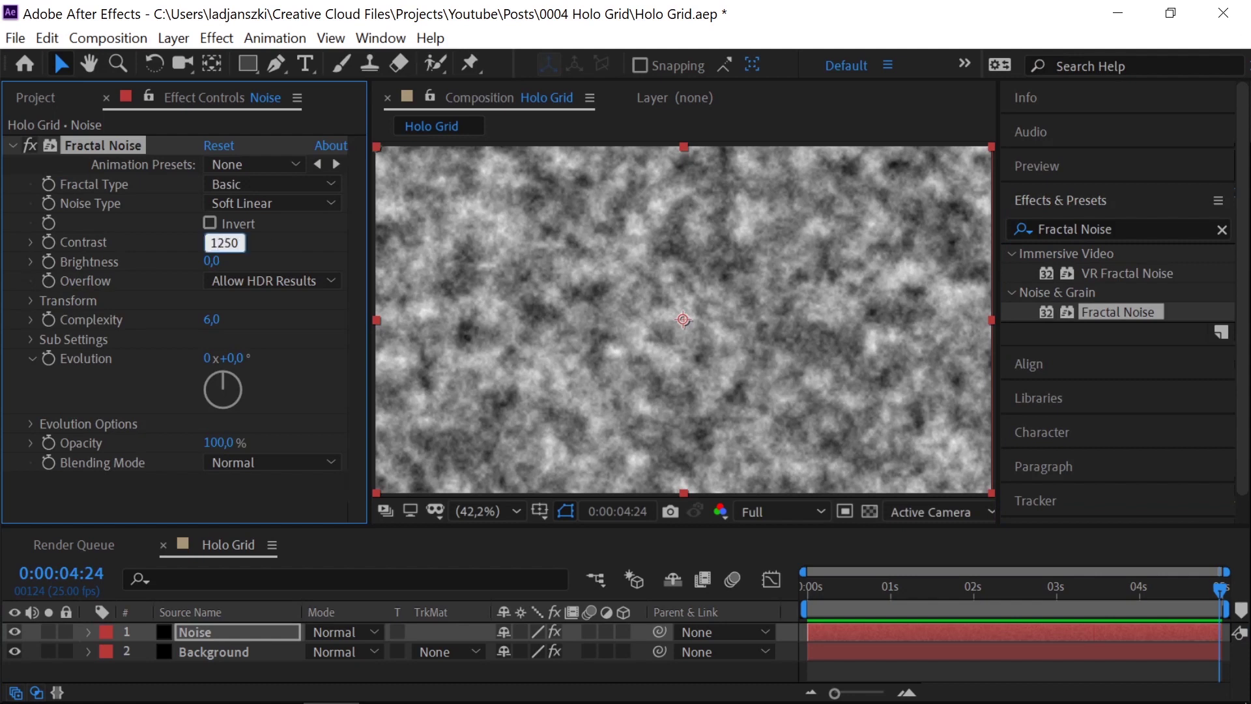
{"action": "key", "text": "Tab"}
{"action": "type", "text": "7"}
{"action": "key", "text": "Tab"}
{"action": "type", "text": "4"}
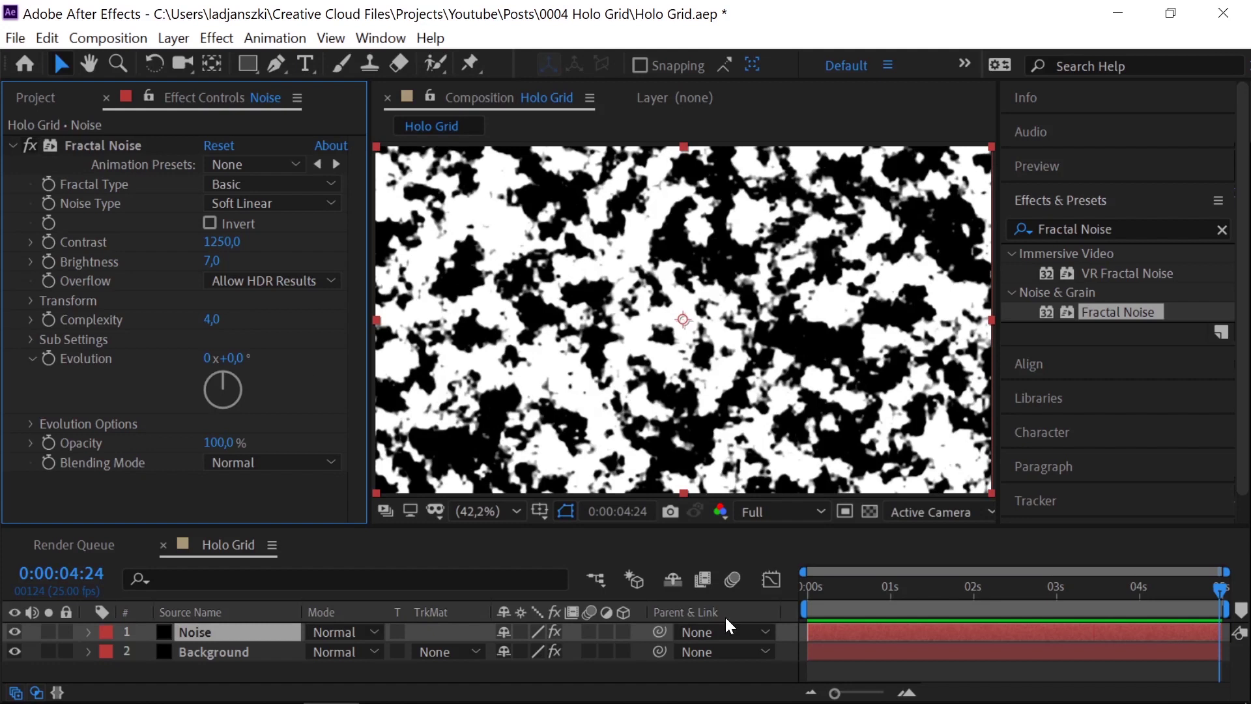
- Keyframe Evolution from 0x at the start to 1x at the end, with Cycle Evolution on
{"action": "left_click", "coordinate": [808, 586]}
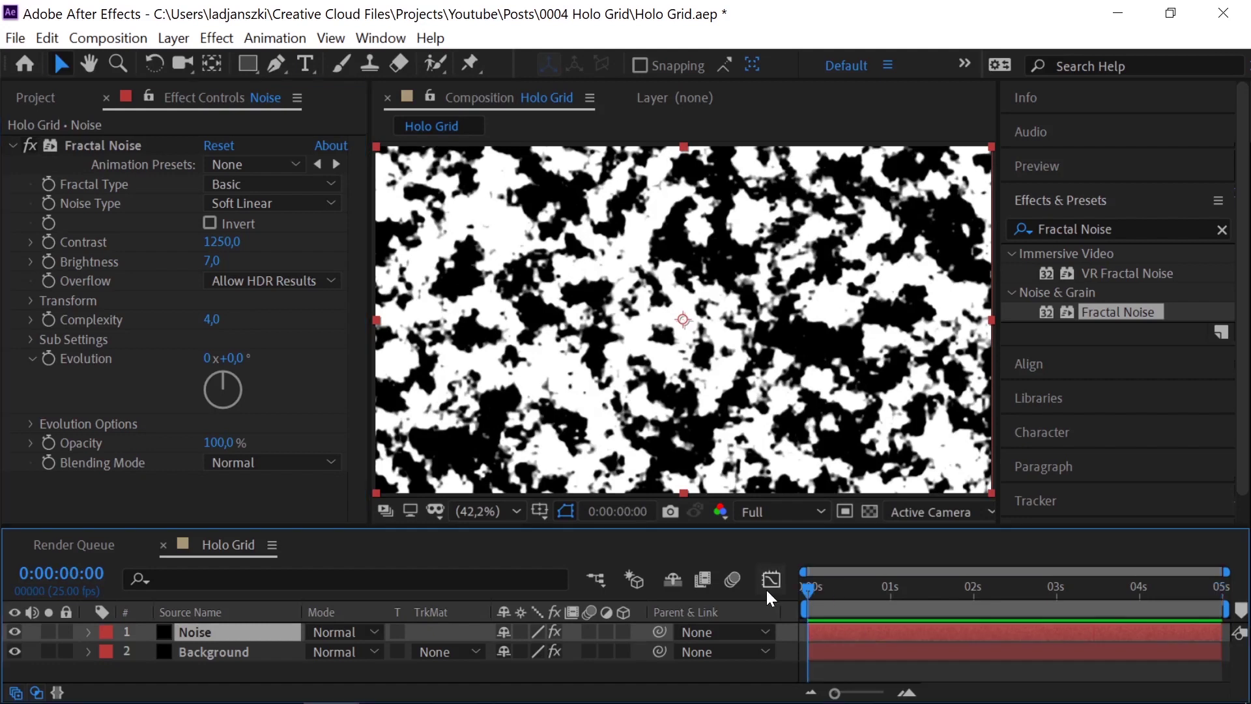
{"action": "left_click", "coordinate": [48, 358]}
{"action": "left_click_drag", "start_coordinate": [808, 587], "coordinate": [1223, 587]}
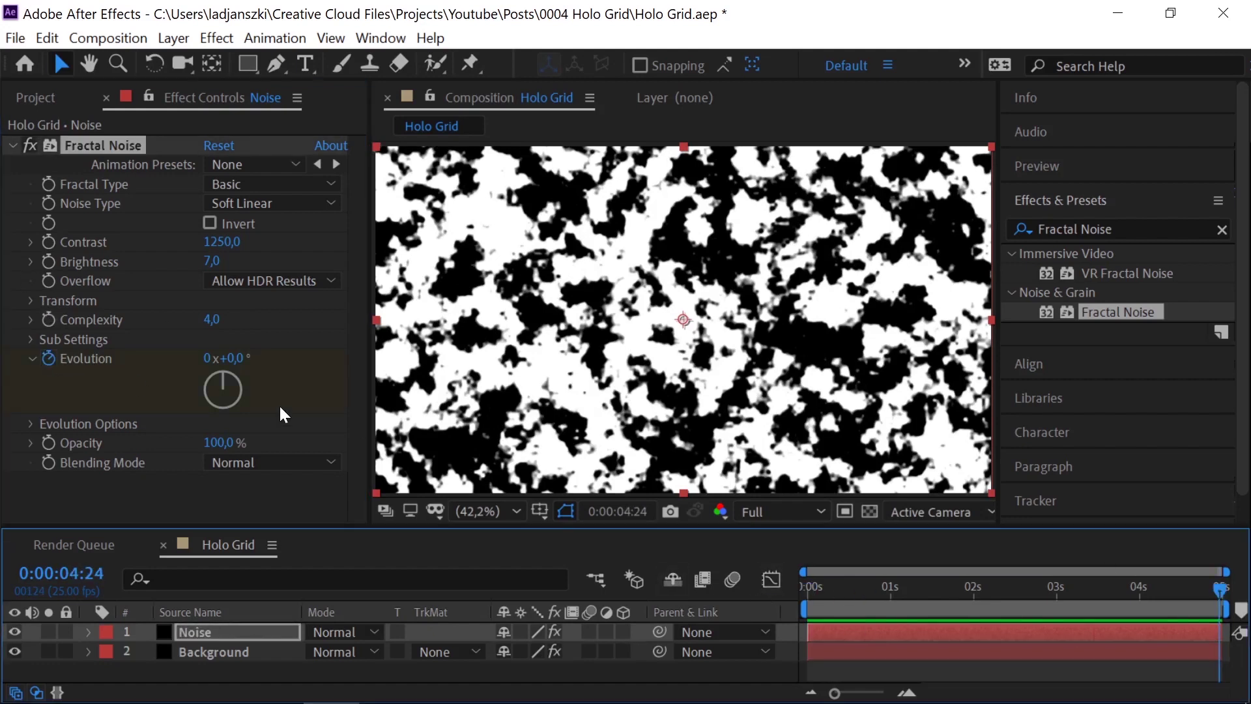
{"action": "left_click_drag", "start_coordinate": [232, 368], "coordinate": [209, 353]}
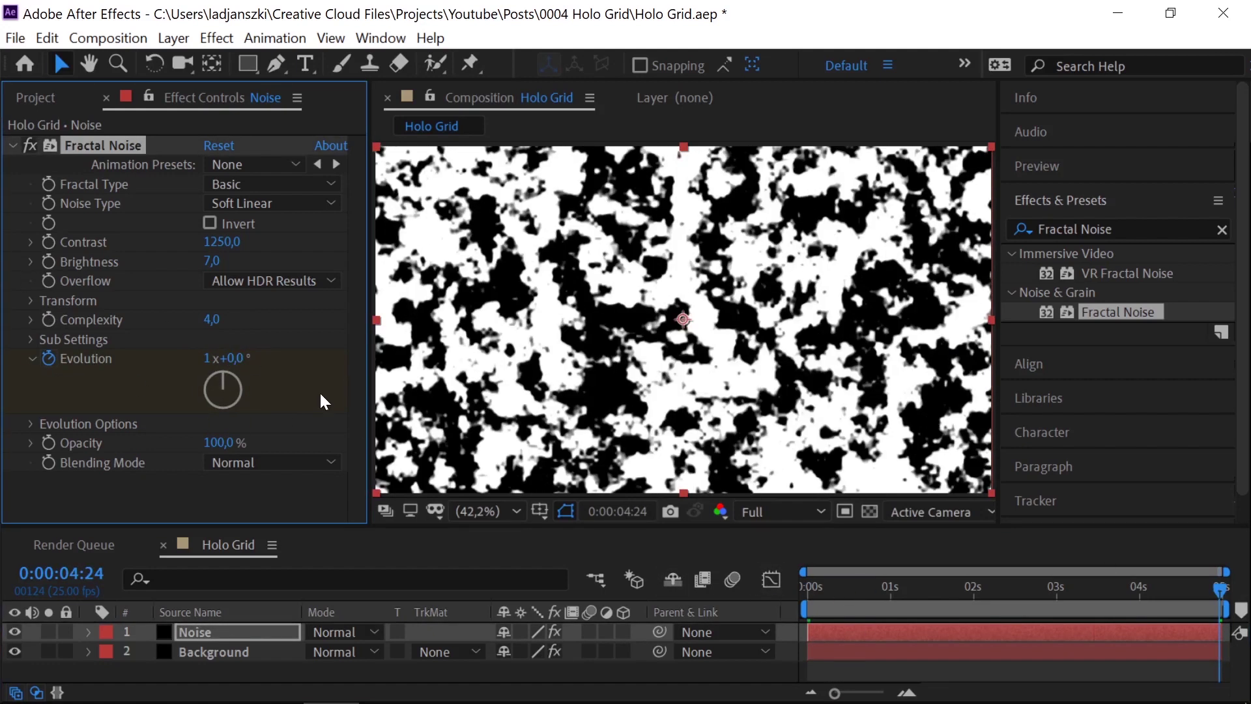
{"action": "left_click", "coordinate": [39, 423]}
{"action": "left_click", "coordinate": [209, 443]}
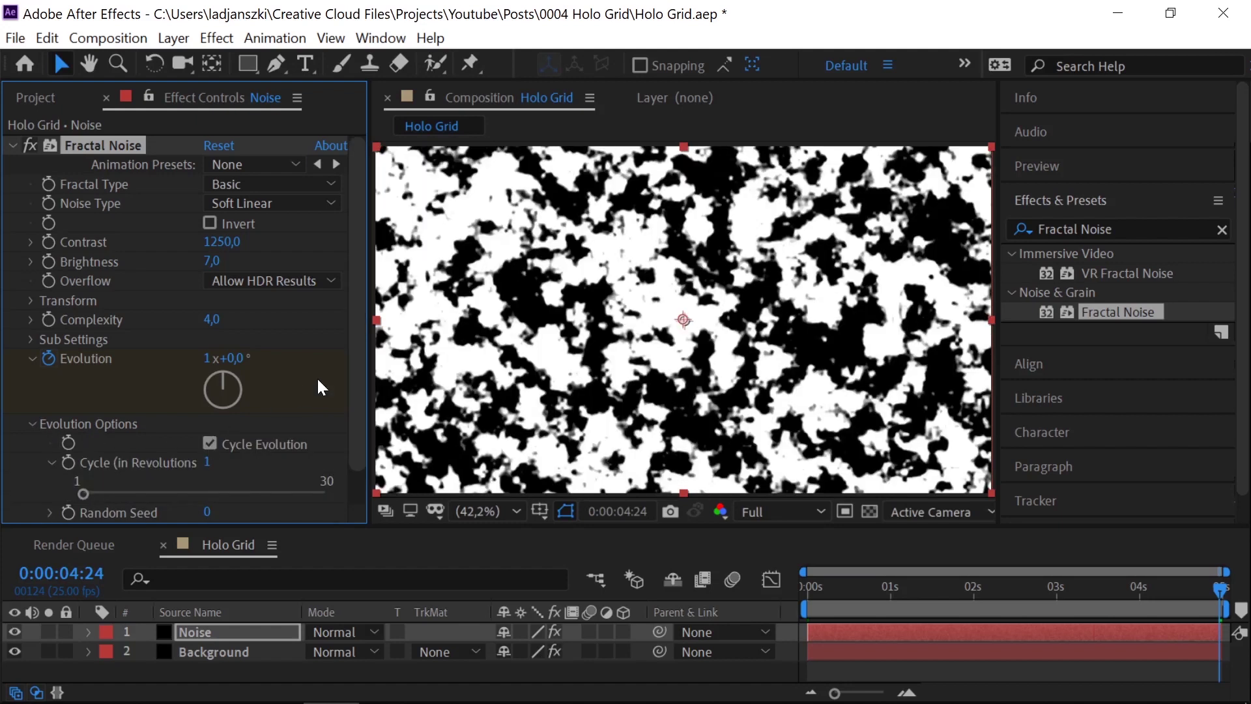
- Create a square 1080-wide solid named Grid
{"action": "right_click", "coordinate": [651, 433]}
{"action": "left_click", "coordinate": [957, 491]}
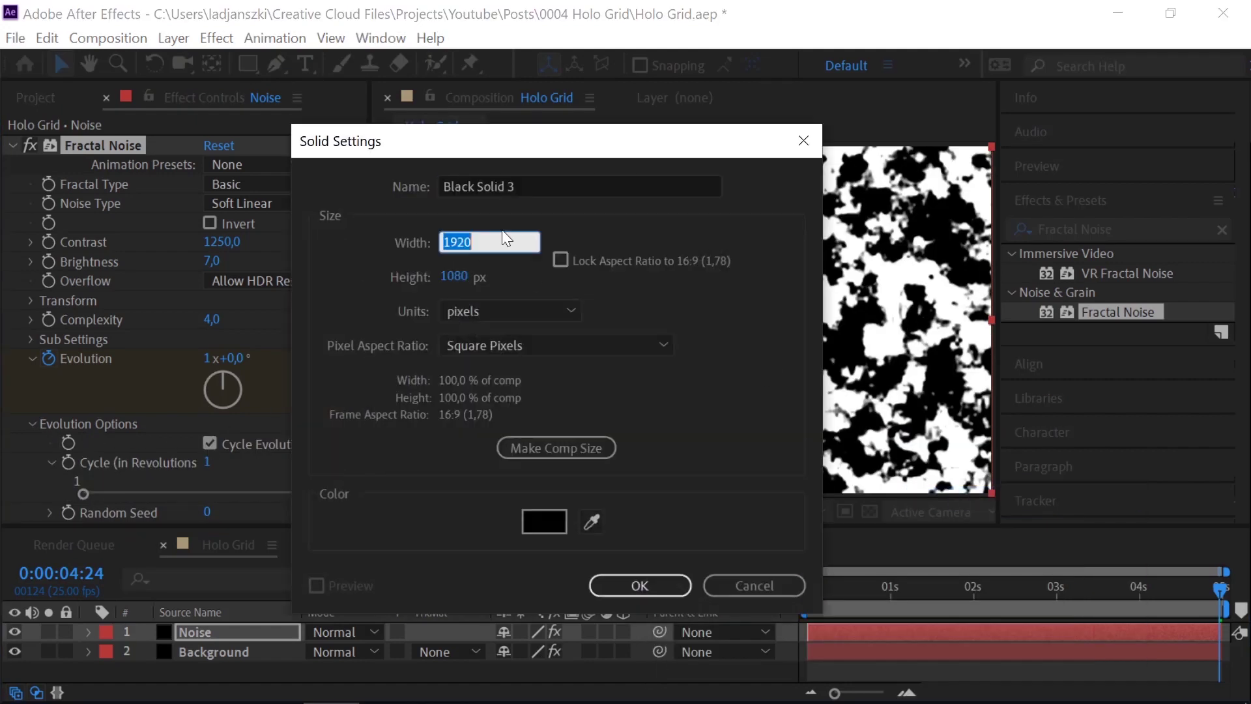
{"action": "type", "text": "1080"}
{"action": "key", "text": "Tab"}
{"action": "key", "text": "shift+Tab"}
{"action": "key", "text": "shift+Tab"}
{"action": "type", "text": "Grid"}
{"action": "key", "text": "Return"}
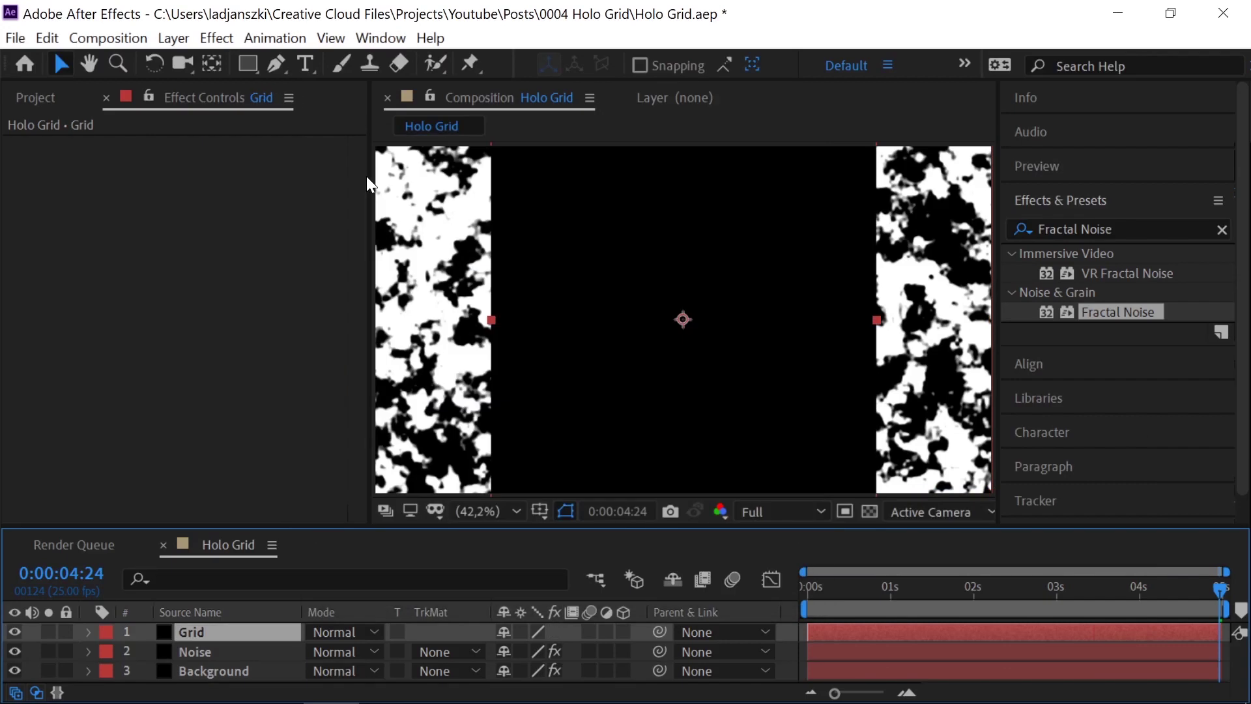
- Make Grid a 3D layer scaled to 200% with X Rotation 90°
{"action": "left_click", "coordinate": [623, 632]}
{"action": "key", "text": "s"}
{"action": "left_click", "coordinate": [599, 651]}
{"action": "type", "text": "200"}
{"action": "key", "text": "Return"}
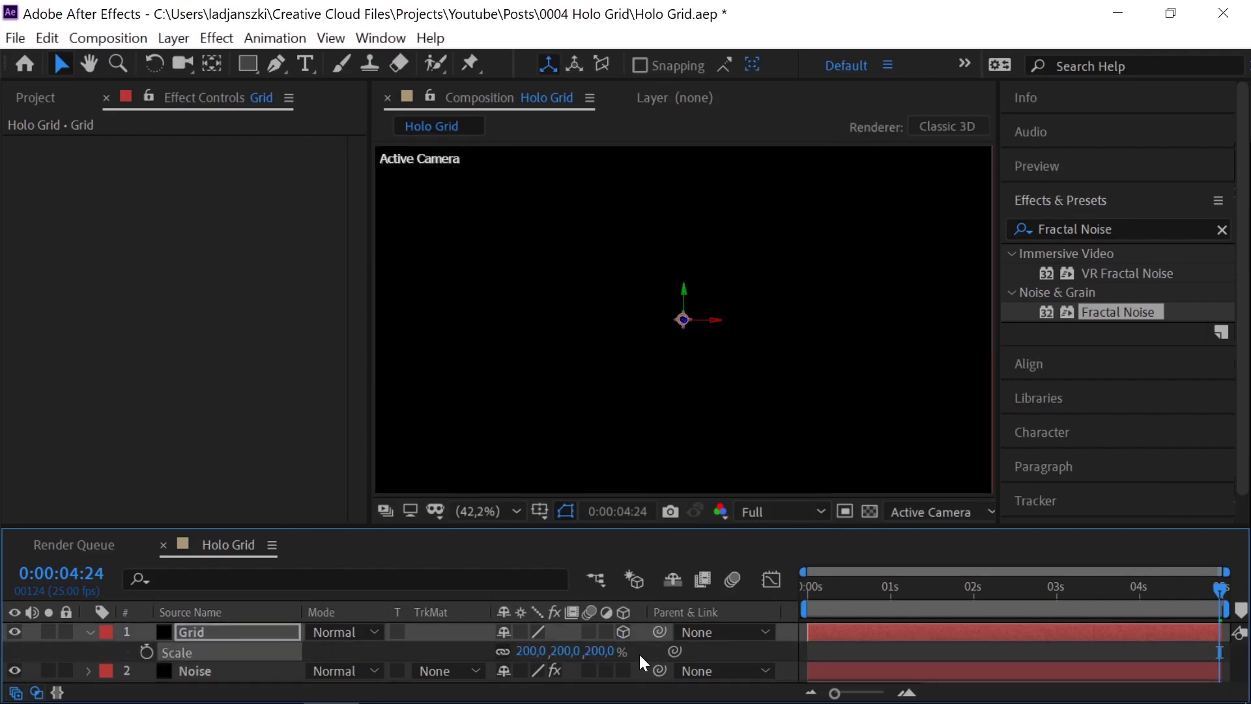
{"action": "key", "text": "r"}
{"action": "left_click", "coordinate": [536, 670]}
{"action": "type", "text": "90"}
{"action": "key", "text": "Return"}
{"action": "left_click", "coordinate": [278, 630]}
- Position Grid at 960, 300, -100 and set Noise's track matte to Grid alpha
{"action": "key", "text": "p"}
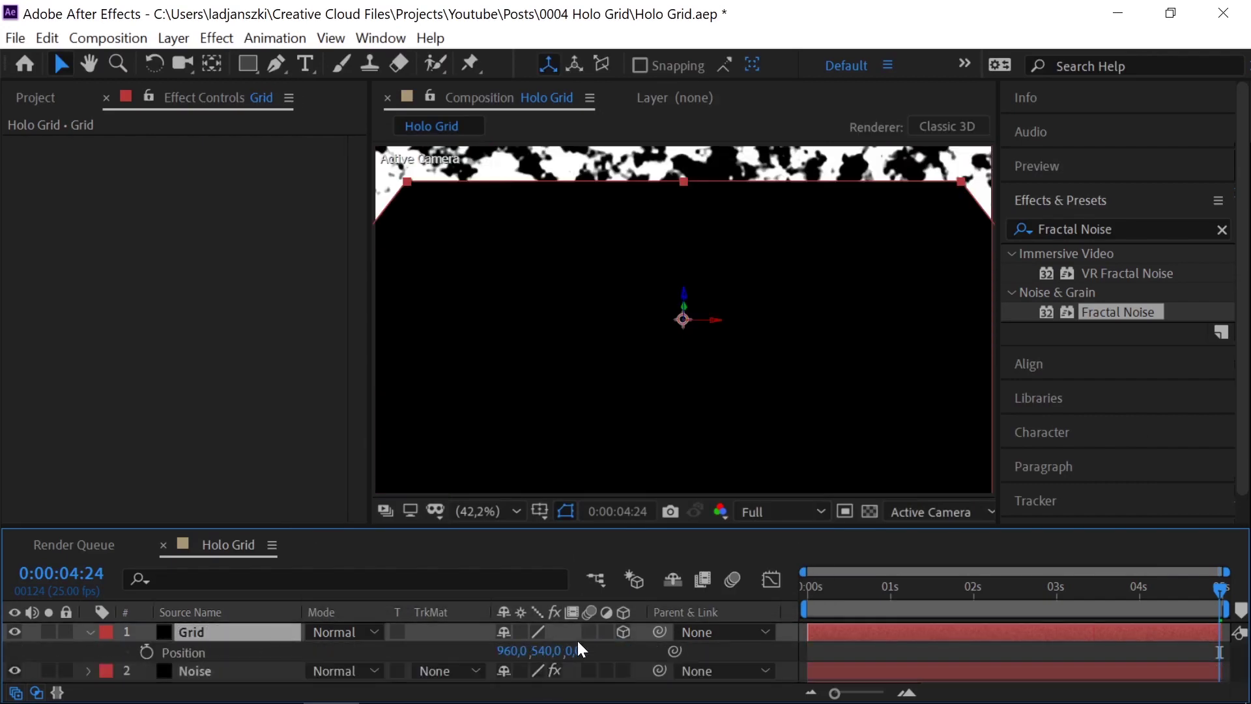
{"action": "left_click", "coordinate": [544, 650]}
{"action": "type", "text": "300"}
{"action": "key", "text": "Tab"}
{"action": "type", "text": "-100"}
{"action": "key", "text": "Return"}
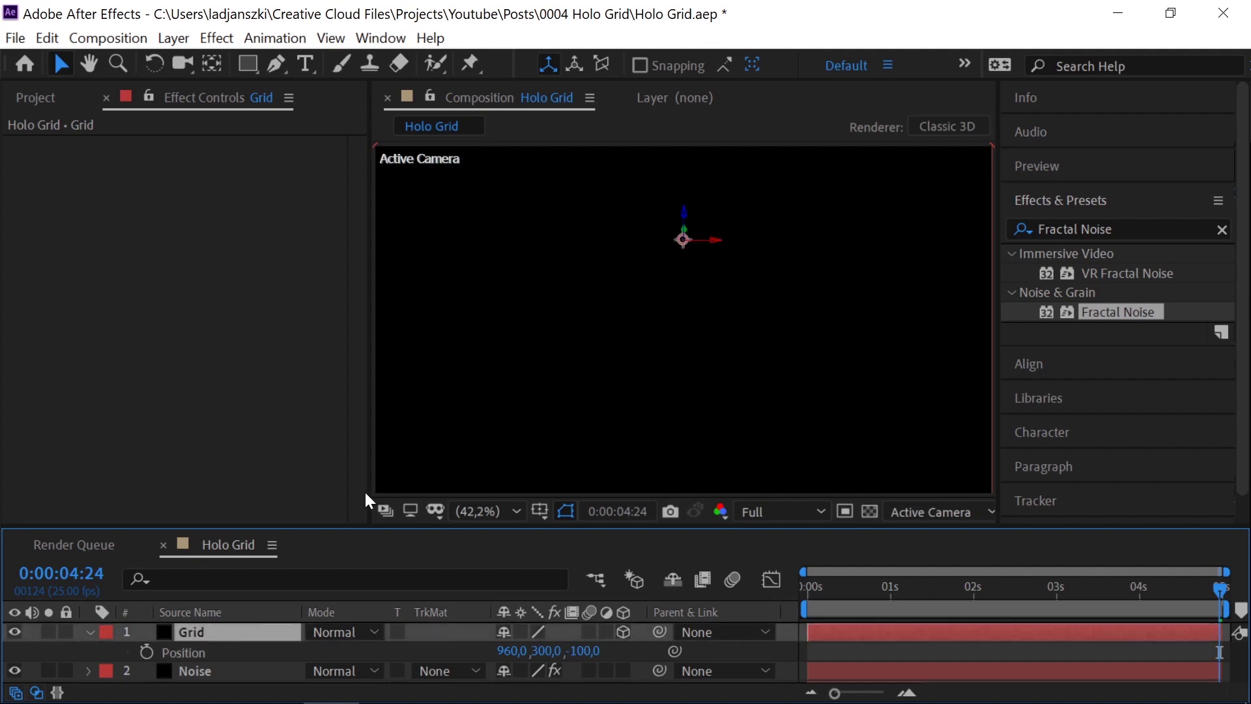
{"action": "left_click", "coordinate": [452, 671]}
{"action": "left_click", "coordinate": [459, 586]}
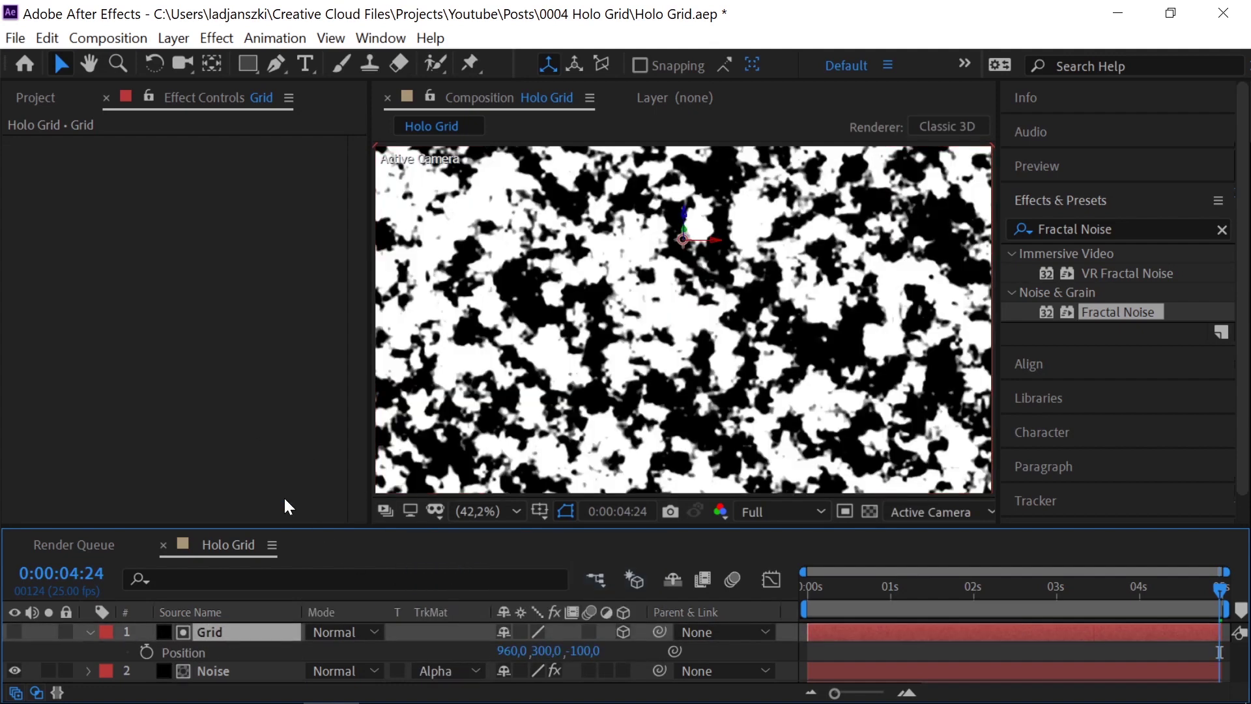
- Apply Grid sized by Width & Height, with 75-pixel cells and border 3
{"action": "left_click", "coordinate": [1124, 229]}
{"action": "type", "text": "grid"}
{"action": "scroll", "coordinate": [1130, 333], "scroll_direction": "down", "scroll_amount": 5}
{"action": "left_click_drag", "start_coordinate": [1072, 381], "coordinate": [367, 407]}
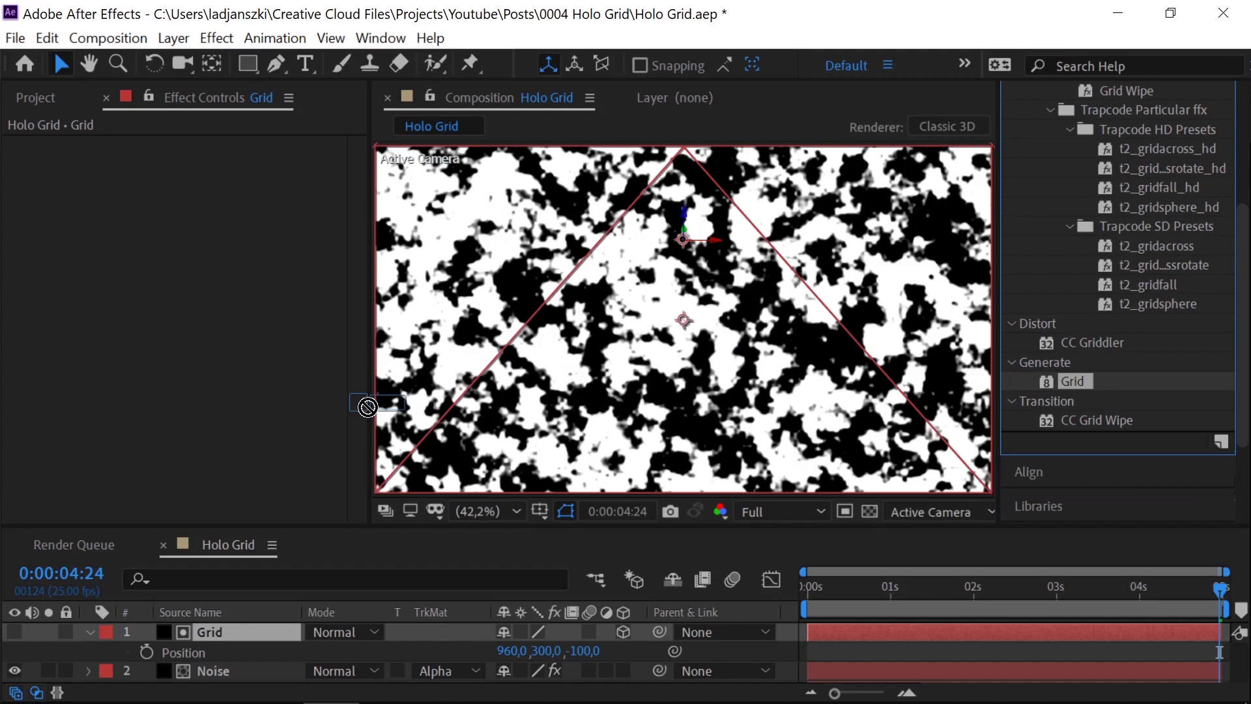
{"action": "left_click", "coordinate": [273, 202]}
{"action": "left_click", "coordinate": [264, 272]}
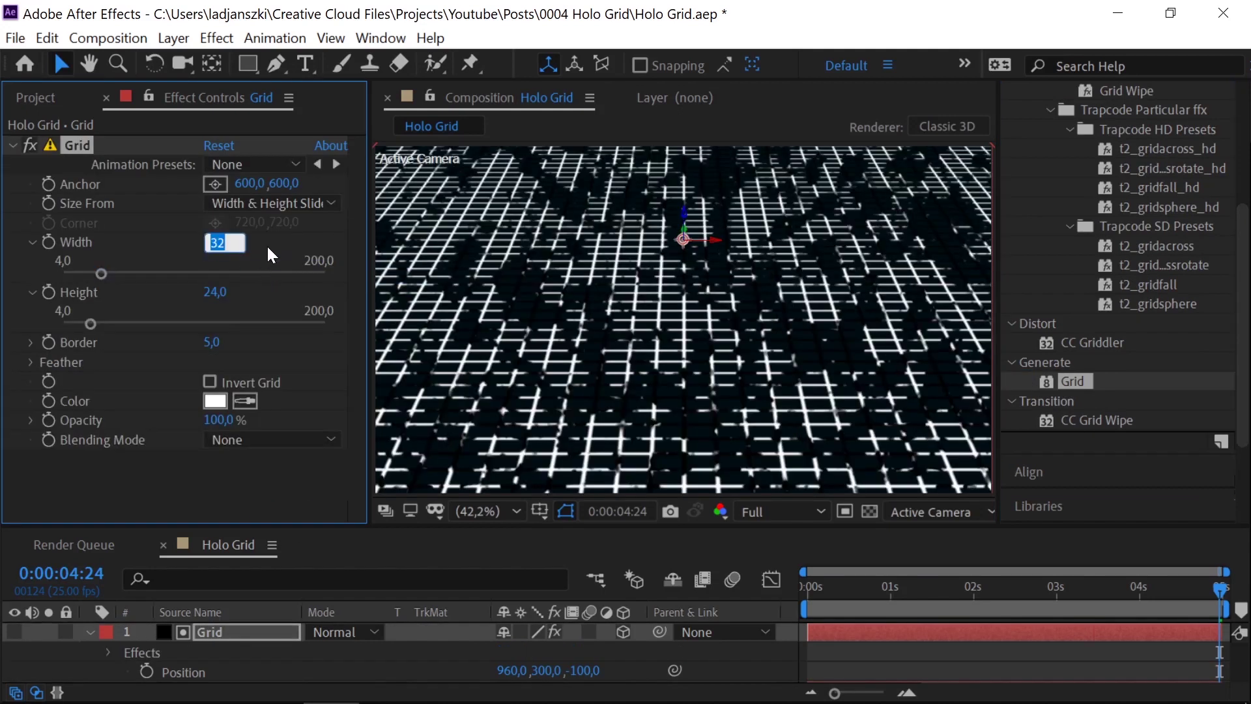
{"action": "type", "text": "75"}
{"action": "key", "text": "Tab"}
{"action": "type", "text": "75"}
{"action": "key", "text": "Tab"}
{"action": "type", "text": "3"}
{"action": "key", "text": "Return"}
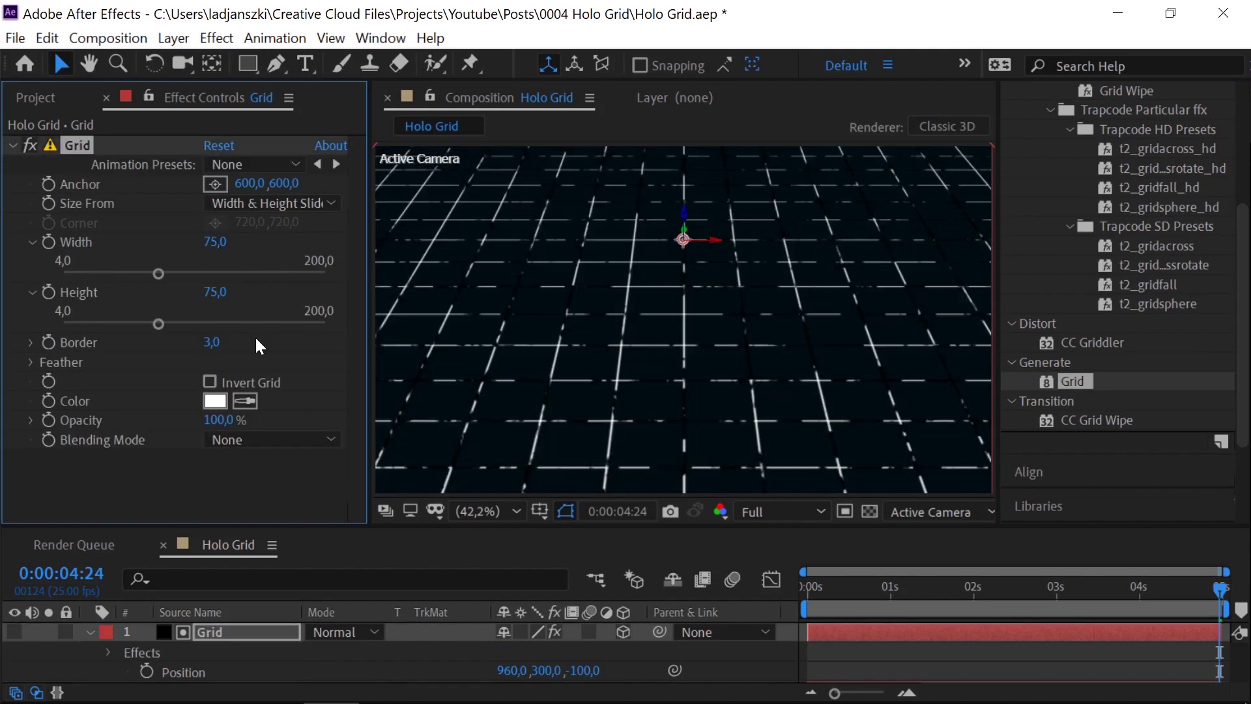
- Add Turbulent Displace to Grid with Amount 9 and Size 1000
{"action": "left_click", "coordinate": [1010, 235]}
{"action": "type", "text": "Turbulent"}
{"action": "left_click_drag", "start_coordinate": [1115, 273], "coordinate": [226, 312]}
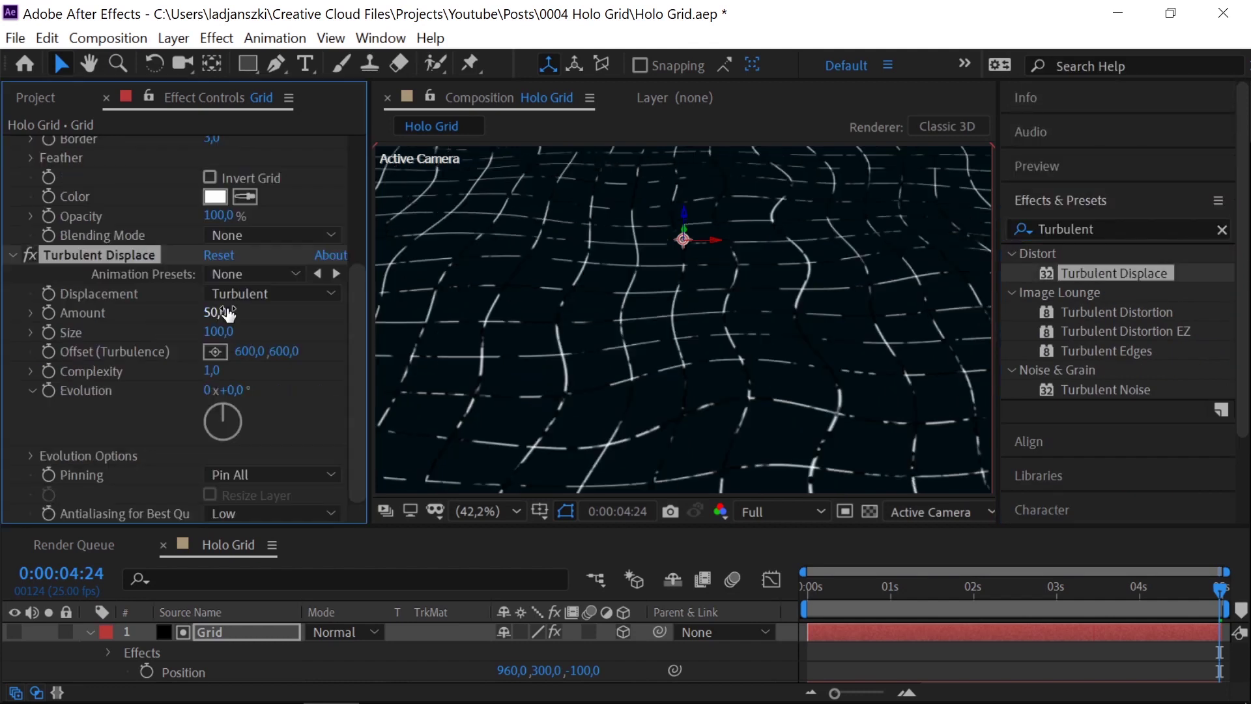
{"action": "left_click", "coordinate": [227, 313]}
{"action": "type", "text": "9"}
{"action": "key", "text": "Tab"}
{"action": "type", "text": "1000"}
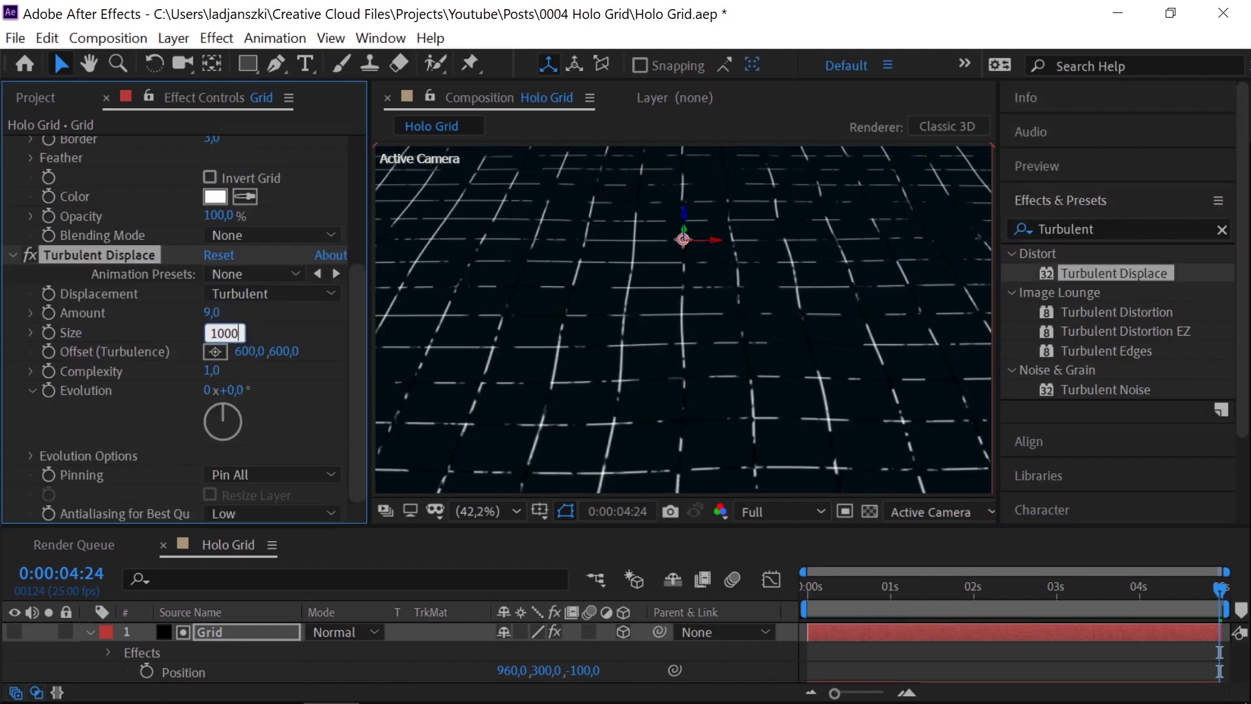
- Commit the turbulence size and add an adjustment layer named Directional Blur
{"action": "key", "text": "Return"}
{"action": "right_click", "coordinate": [691, 615]}
{"action": "left_click", "coordinate": [1061, 590]}
{"action": "key", "text": "ctrl+shift+y"}
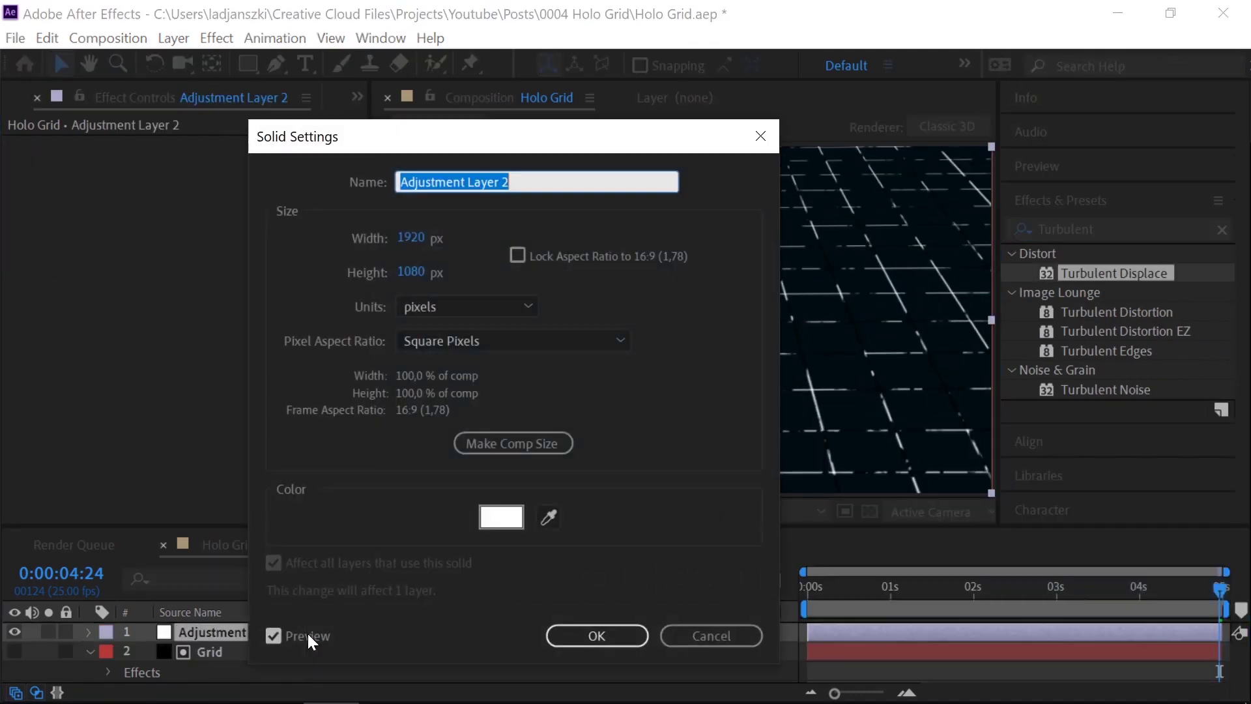
{"action": "type", "text": "Directional Blur"}
{"action": "key", "text": "Return"}
- Apply Directional Blur at 60°, length 120, with the layer in Add mode
{"action": "left_click", "coordinate": [1114, 230]}
{"action": "type", "text": "Direc"}
{"action": "left_click_drag", "start_coordinate": [1124, 273], "coordinate": [245, 193]}
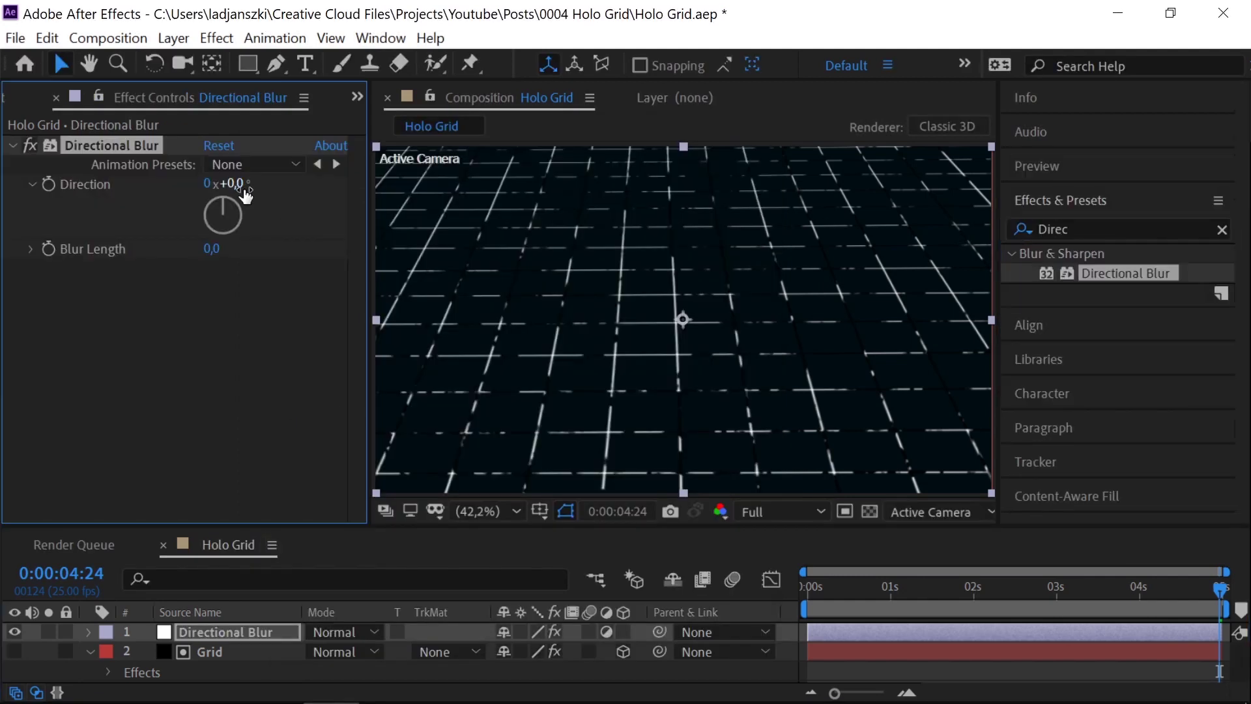
{"action": "left_click", "coordinate": [235, 184]}
{"action": "type", "text": "60"}
{"action": "key", "text": "Return"}
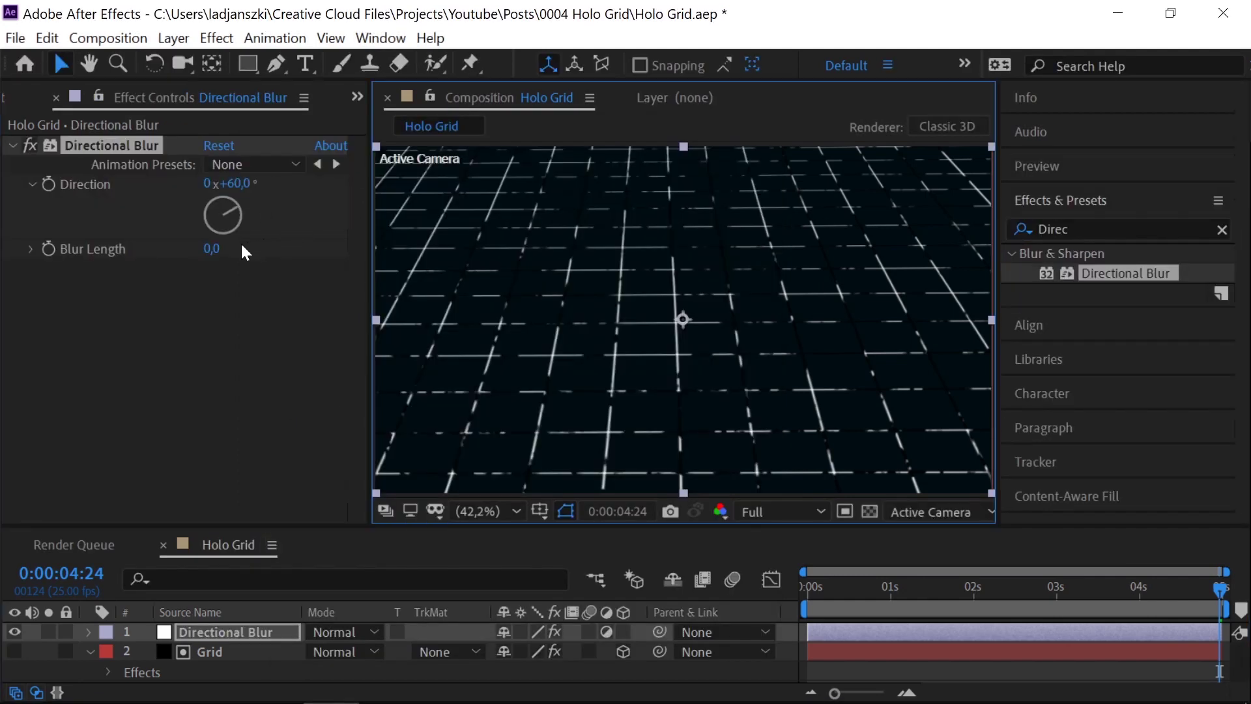
{"action": "left_click", "coordinate": [242, 252]}
{"action": "type", "text": "120"}
{"action": "key", "text": "Return"}
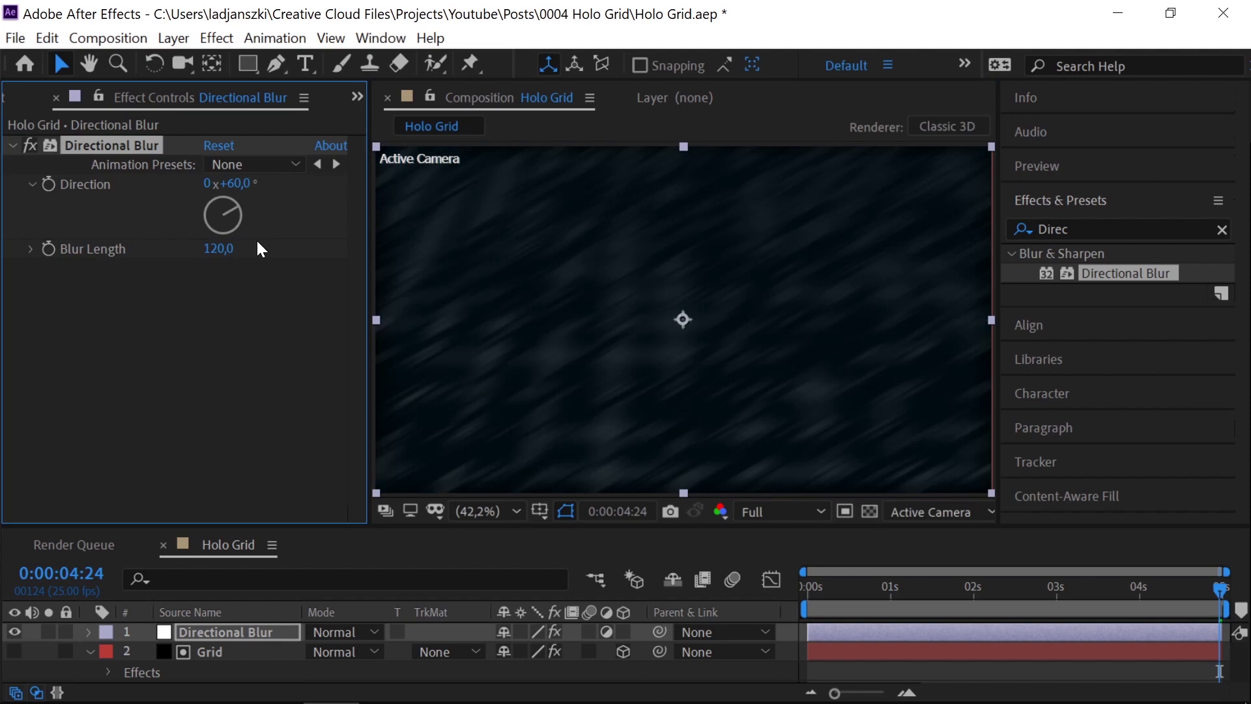
{"action": "left_click", "coordinate": [358, 630]}
{"action": "left_click", "coordinate": [363, 280]}
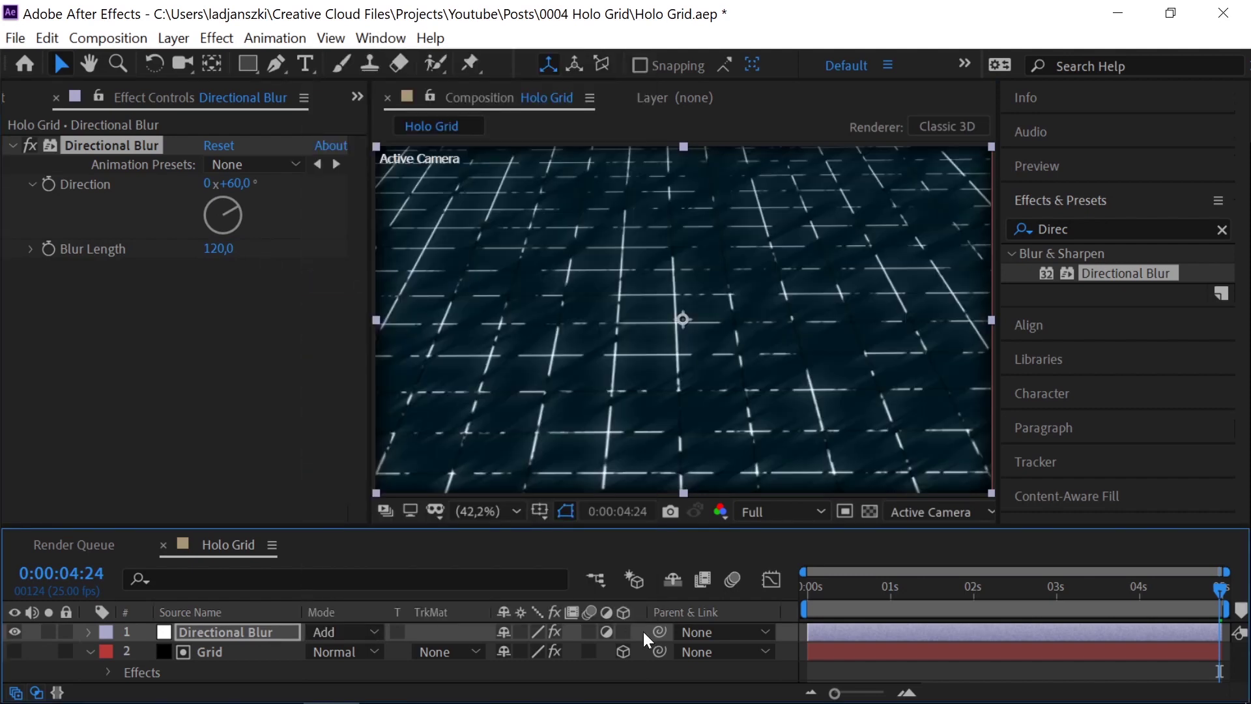
- Add a Glow adjustment layer with two Glow effects, radius 100
{"action": "right_click", "coordinate": [643, 631]}
{"action": "left_click", "coordinate": [1002, 567]}
{"action": "type", "text": "Glow"}
{"action": "key", "text": "Return"}
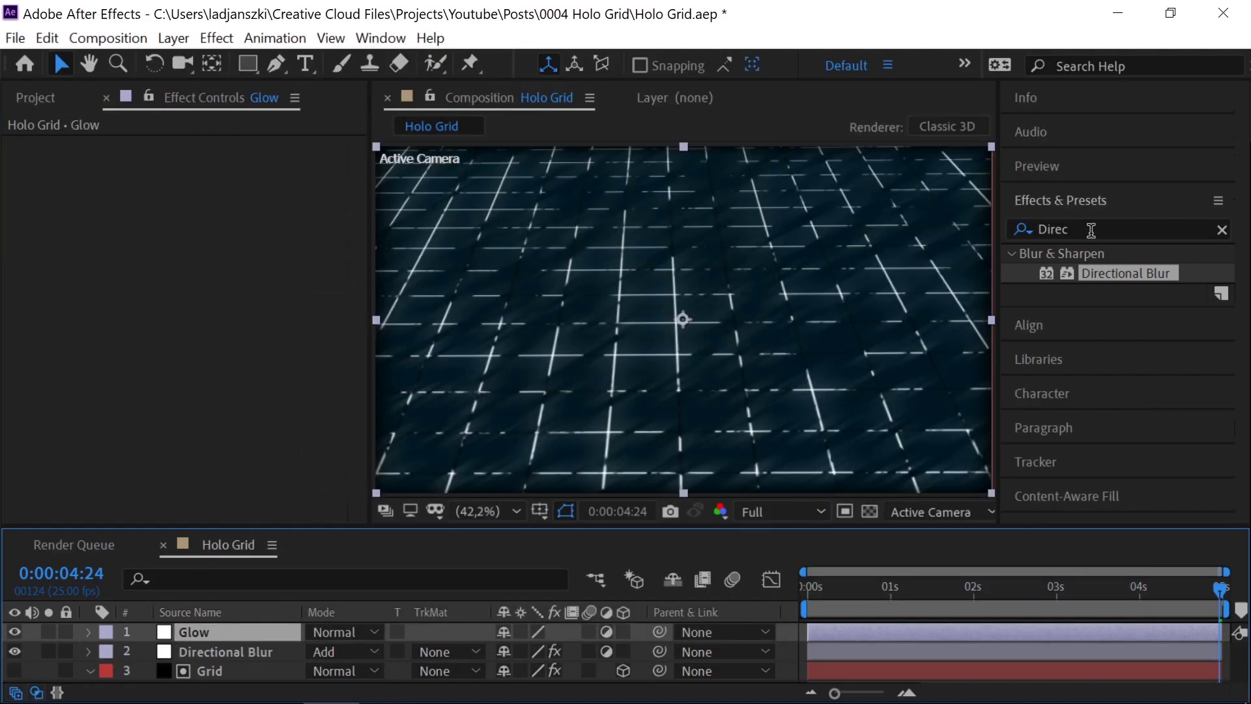
{"action": "double_click", "coordinate": [1091, 230]}
{"action": "type", "text": "Glow"}
{"action": "scroll", "coordinate": [1159, 323], "scroll_direction": "down", "scroll_amount": 10}
{"action": "double_click", "coordinate": [1096, 504]}
{"action": "left_click_drag", "start_coordinate": [1096, 505], "coordinate": [97, 157]}
{"action": "left_click", "coordinate": [223, 242]}
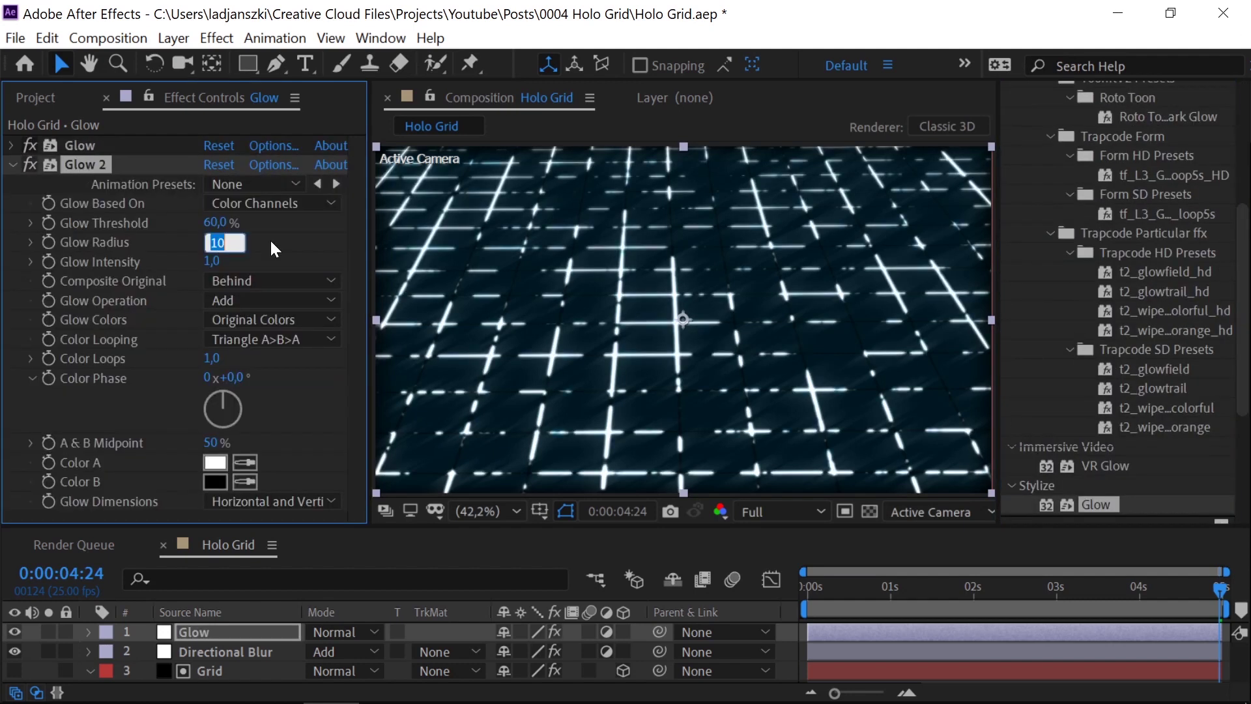
{"action": "type", "text": "100"}
{"action": "key", "text": "Return"}
- Add an adjustment layer named Lumetri with Lumetri Color applied
{"action": "left_click", "coordinate": [12, 164]}
{"action": "key", "text": "ctrl+alt+y"}
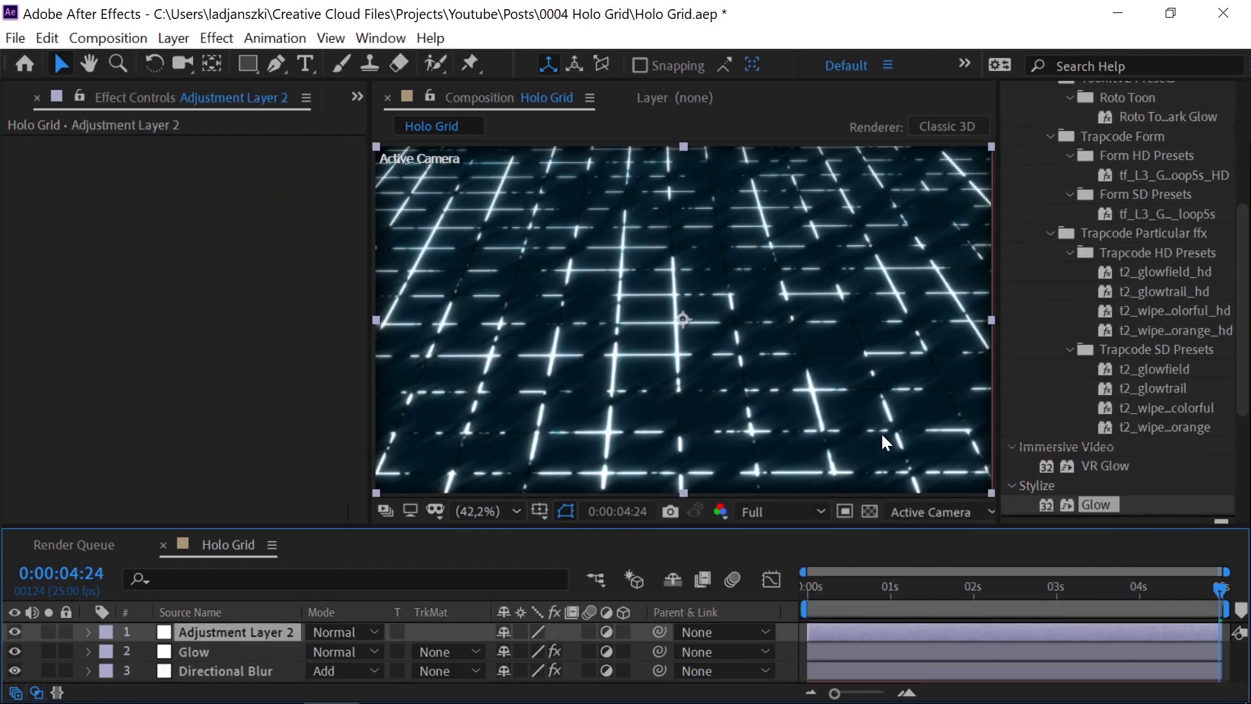
{"action": "type", "text": "LumetriLumetri"}
{"action": "left_click_drag", "start_coordinate": [1119, 273], "coordinate": [30, 259]}
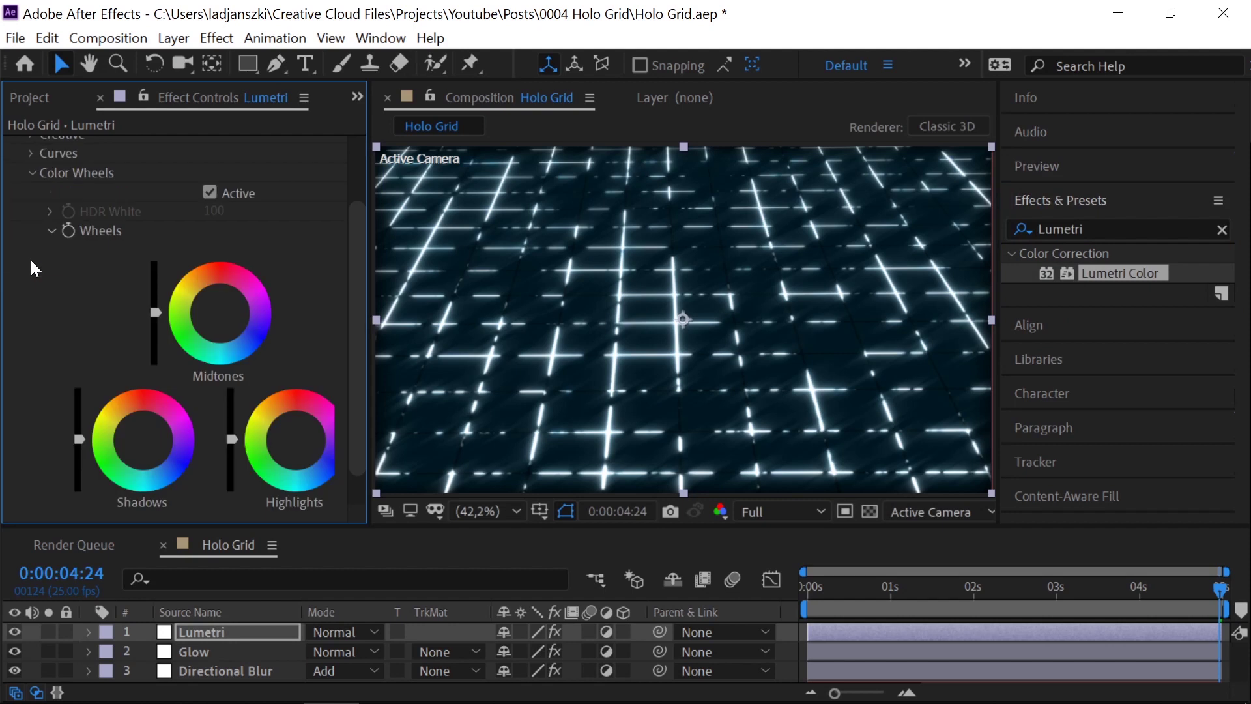
{"action": "left_click", "coordinate": [143, 440]}
{"action": "left_click", "coordinate": [289, 441]}
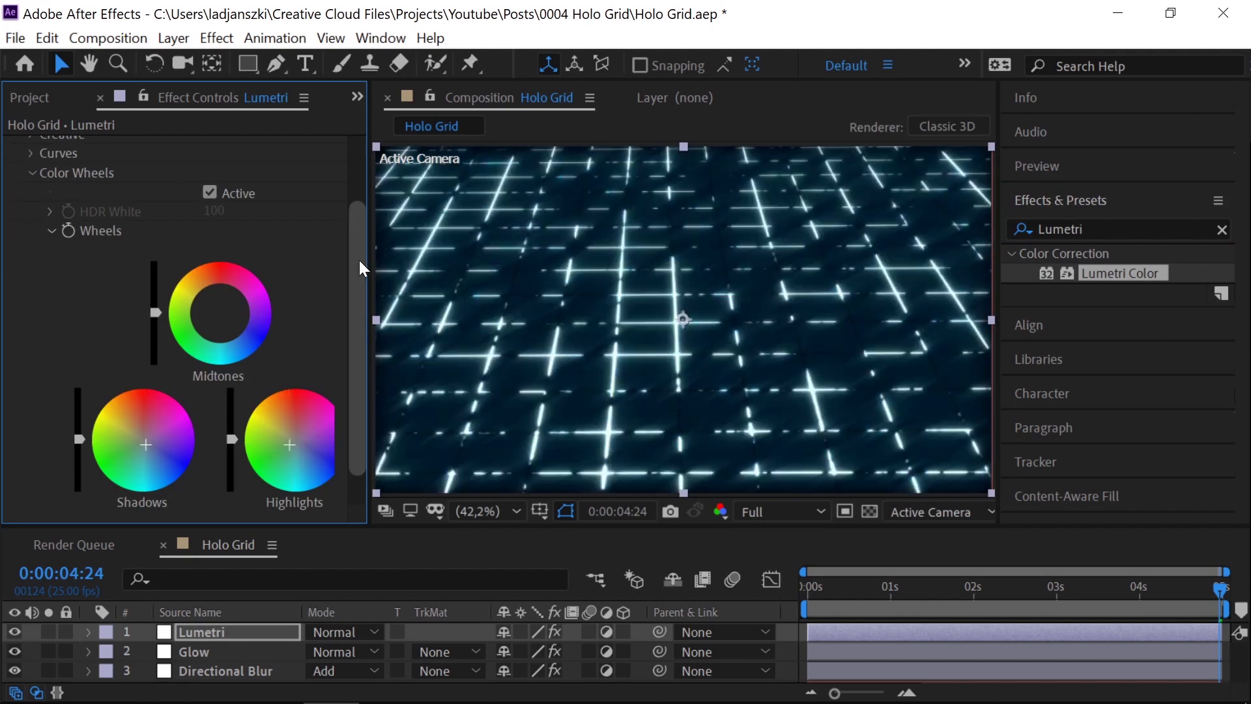
- Create a full-frame rectangle shape layer with a linear gradient fill
{"action": "double_click", "coordinate": [247, 64]}
{"action": "left_click", "coordinate": [800, 65]}
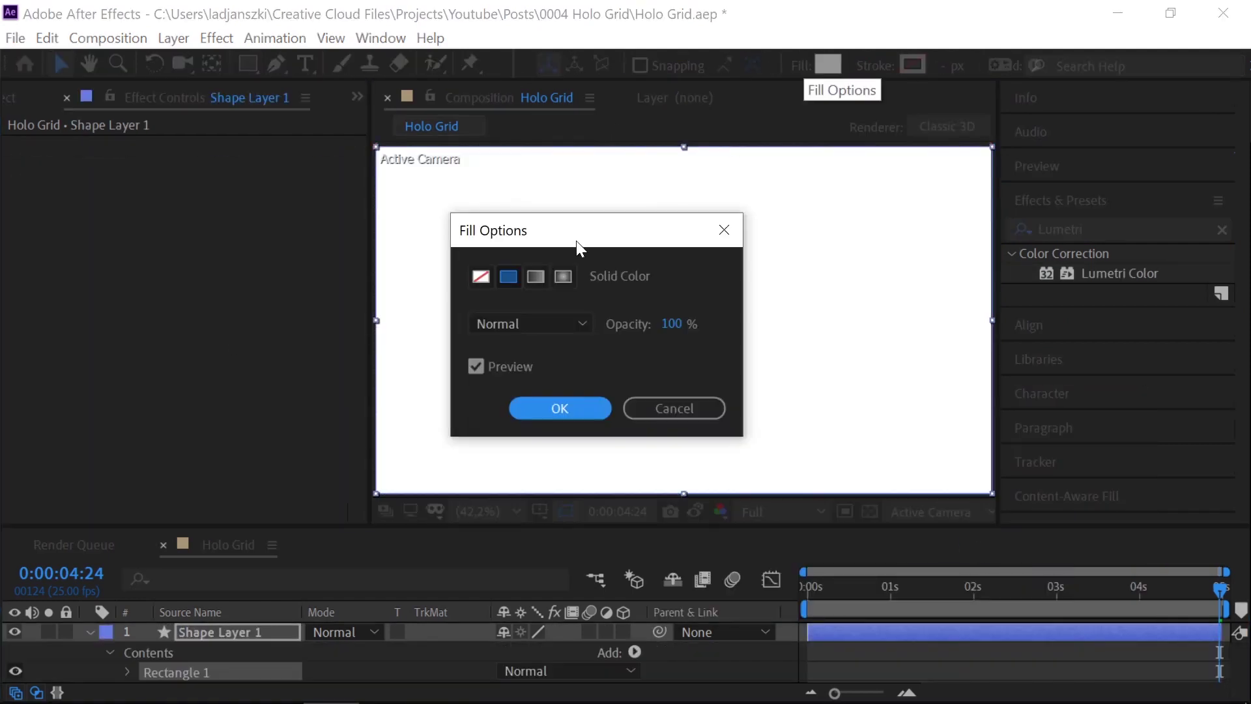
{"action": "left_click", "coordinate": [535, 276]}
{"action": "left_click", "coordinate": [559, 408]}
{"action": "type", "text": "Gradient R"}
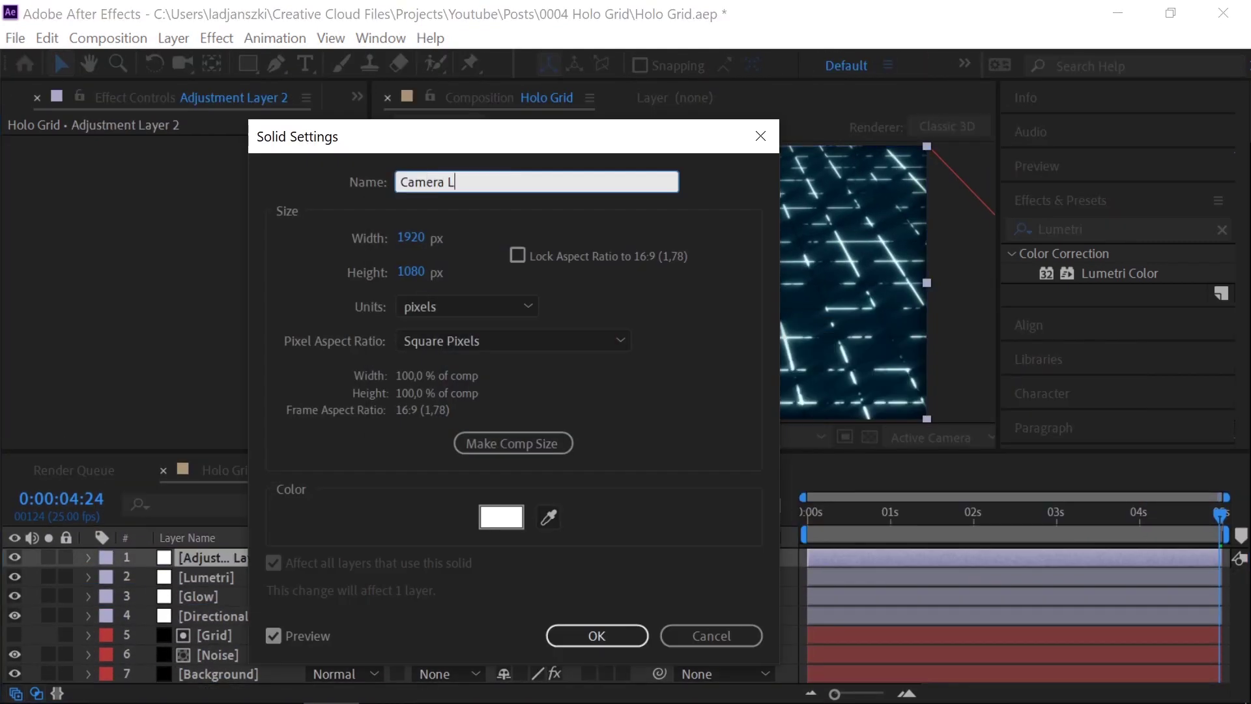
{"action": "type", "text": "2"}
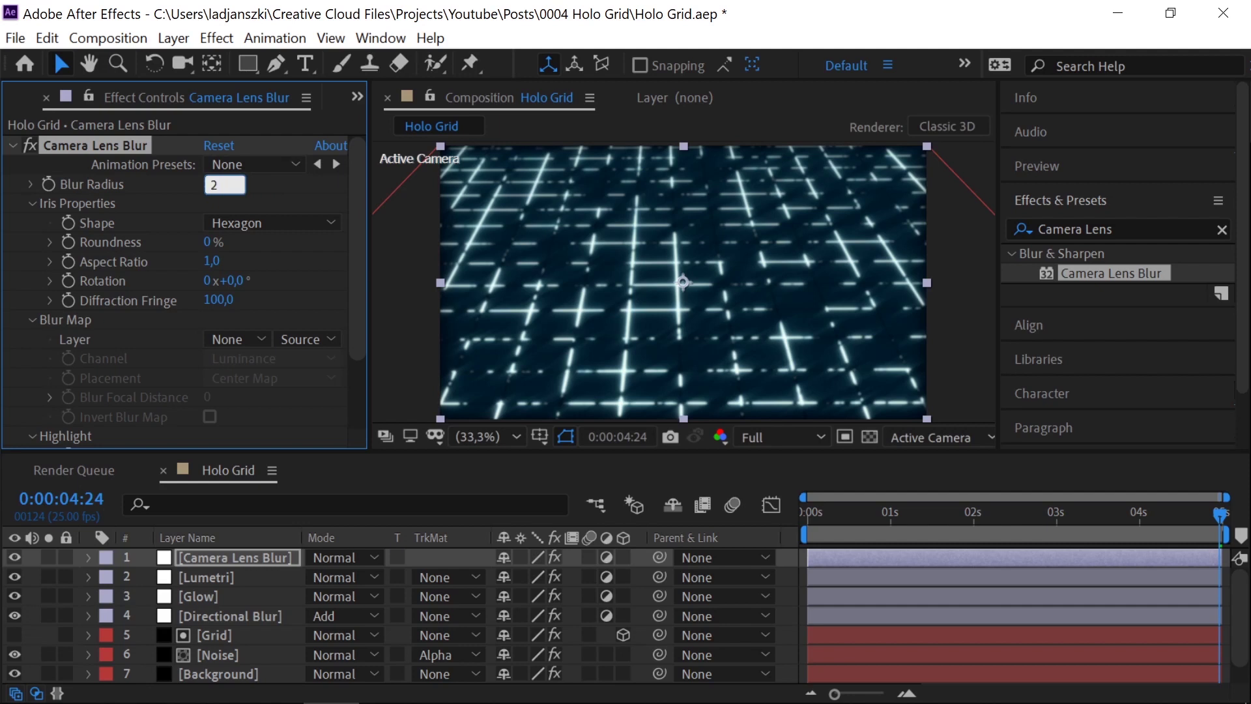
{"action": "type", "text": "5"}
- Set Camera Lens Blur radius 25, use Gradient Ramp as blur map, and repeat edge pixels
{"action": "key", "text": "Return"}
{"action": "left_click", "coordinate": [238, 339]}
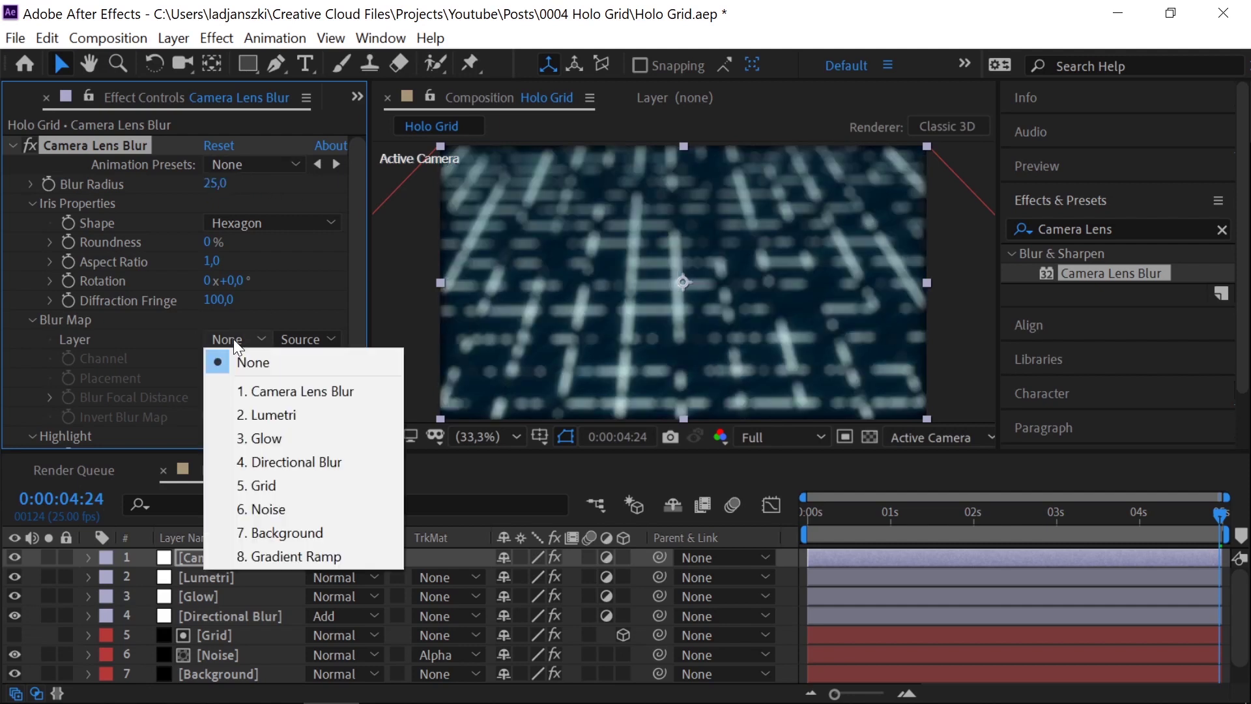
{"action": "left_click", "coordinate": [286, 557]}
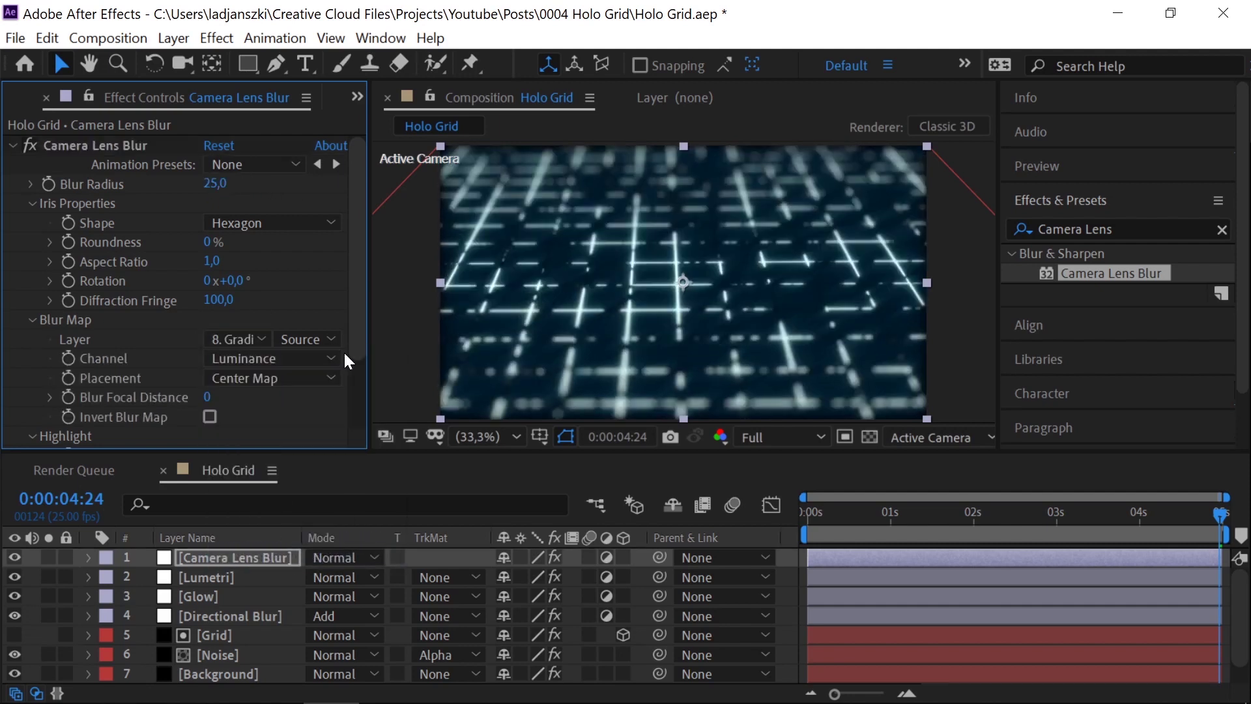
{"action": "scroll", "coordinate": [343, 351], "scroll_direction": "down", "scroll_amount": 3}
{"action": "left_click", "coordinate": [211, 417]}
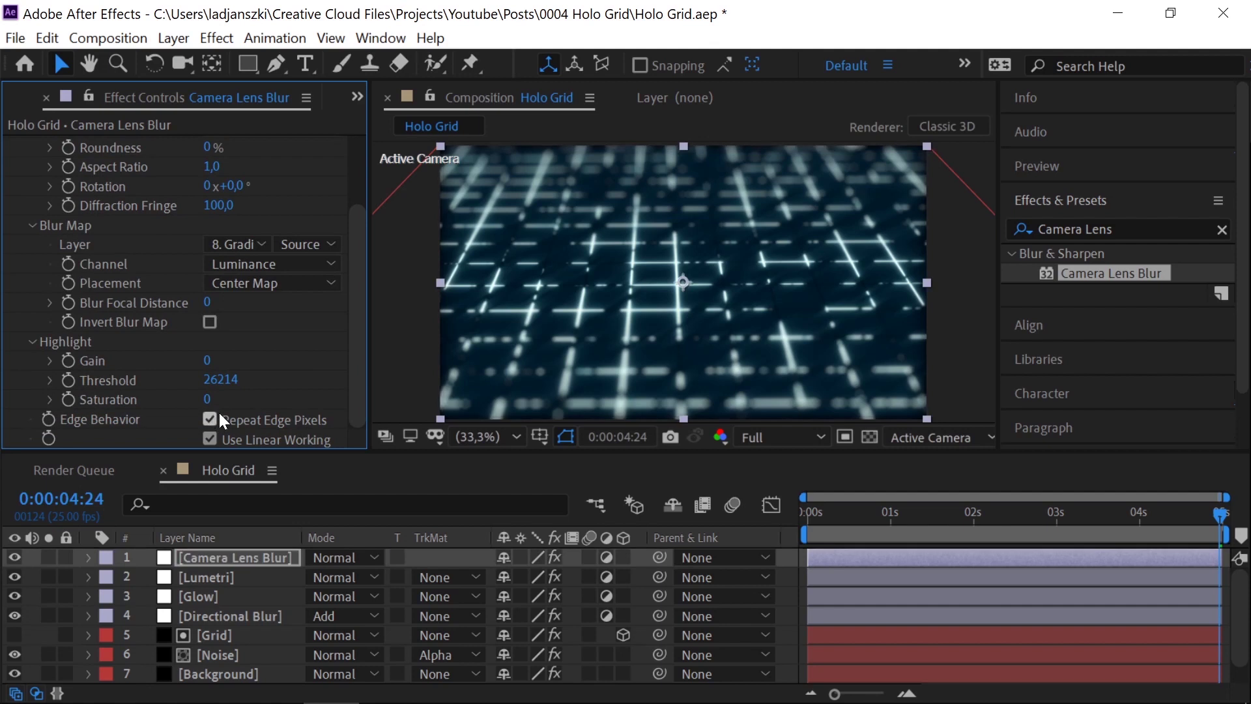
- Apply CC Kaleida to the Grid layer at the first frame
{"action": "key", "text": "Home"}
{"action": "key", "text": "KP_5"}
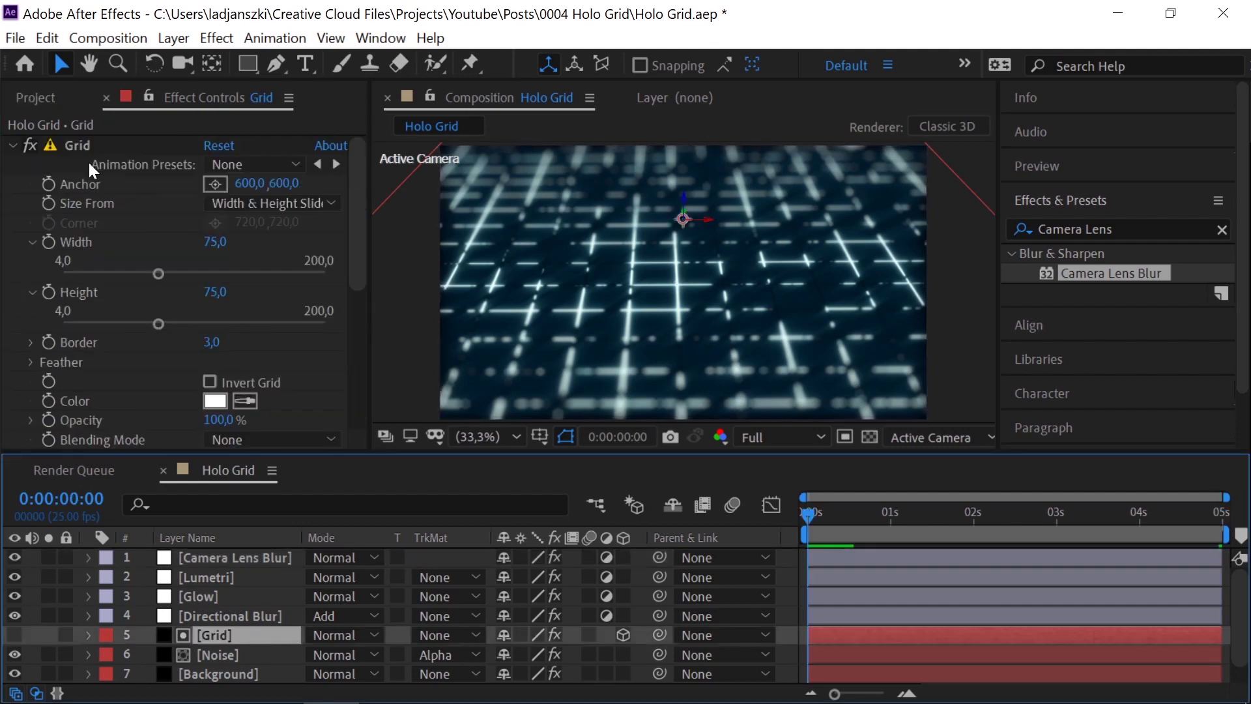
{"action": "left_click", "coordinate": [11, 145]}
{"action": "left_click", "coordinate": [1059, 211]}
{"action": "type", "text": "Kaleida"}
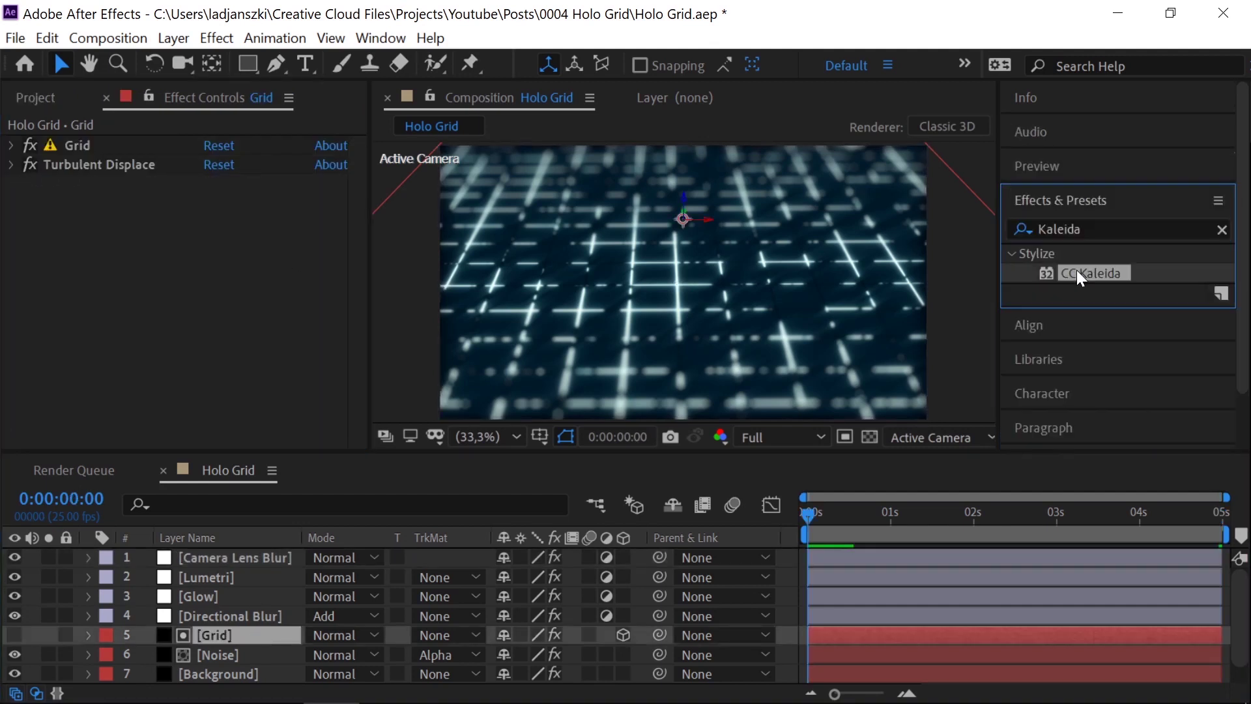
{"action": "left_click_drag", "start_coordinate": [1076, 271], "coordinate": [292, 294]}
- Keyframe Kaleida rotation 0° at start, 90° midway, 0° at the end
{"action": "left_click", "coordinate": [47, 281]}
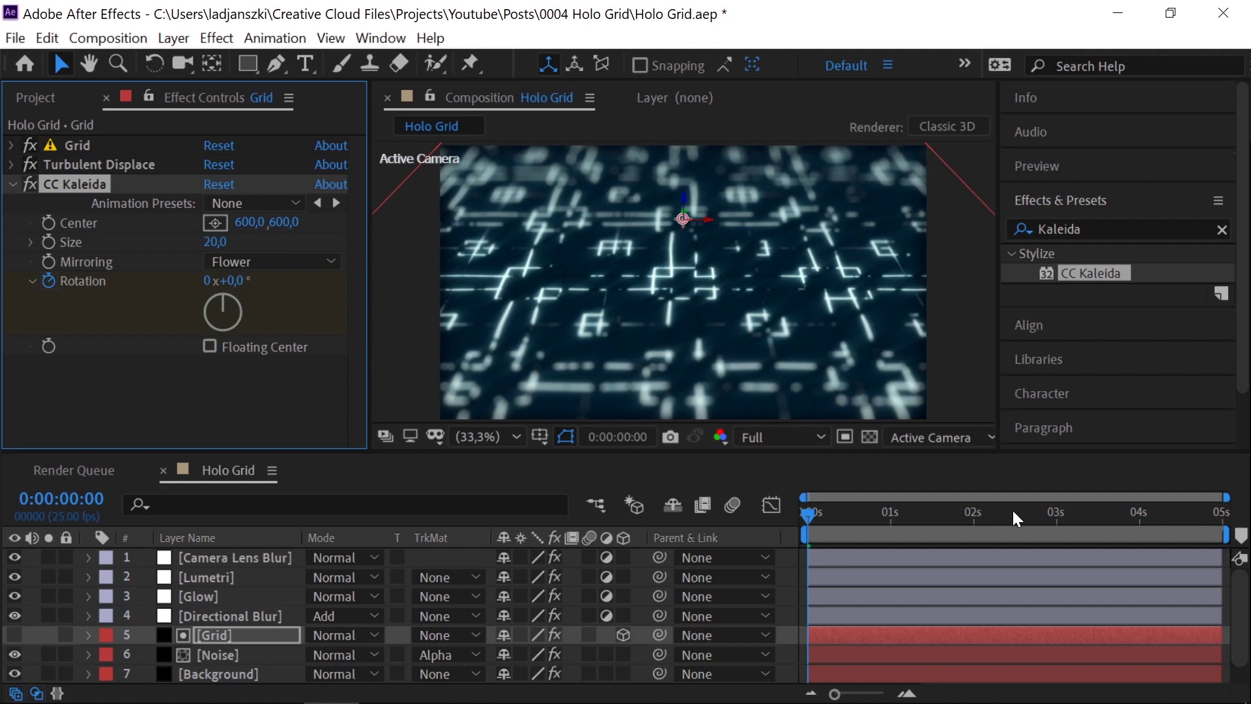
{"action": "left_click_drag", "start_coordinate": [1012, 511], "coordinate": [1016, 516]}
{"action": "left_click_drag", "start_coordinate": [239, 281], "coordinate": [328, 281]}
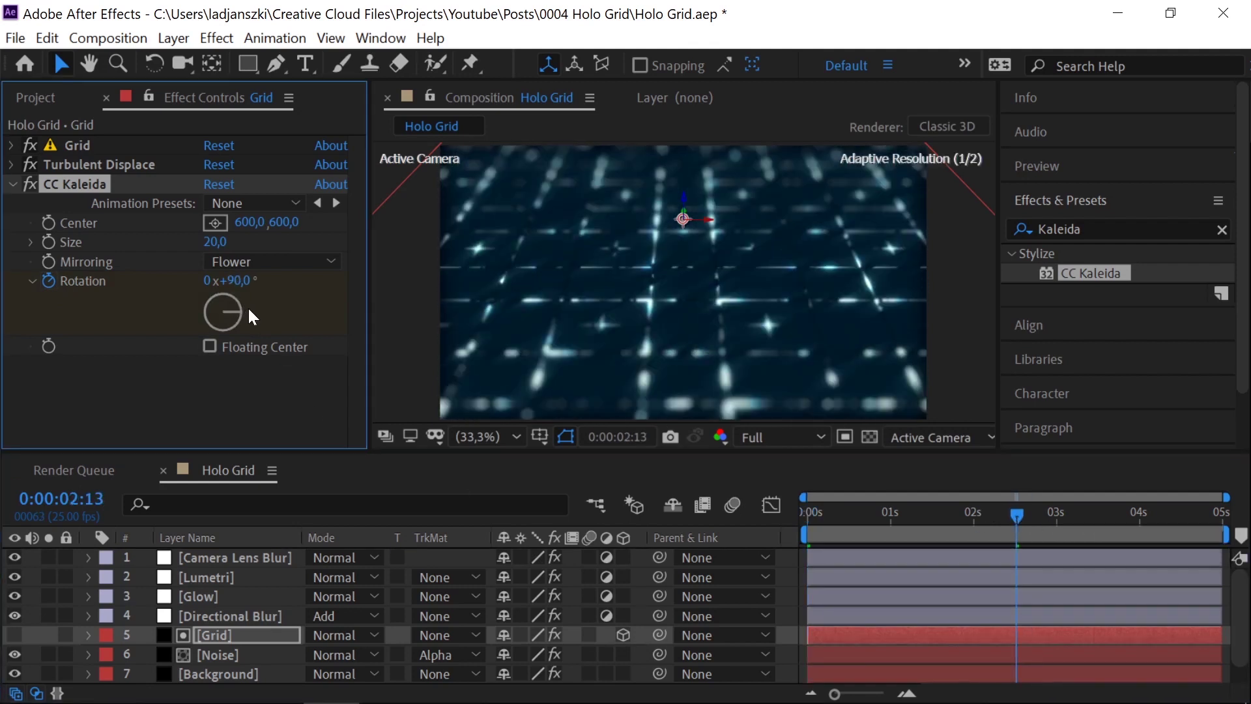
{"action": "left_click_drag", "start_coordinate": [1021, 523], "coordinate": [1219, 516]}
{"action": "left_click_drag", "start_coordinate": [241, 313], "coordinate": [223, 299]}
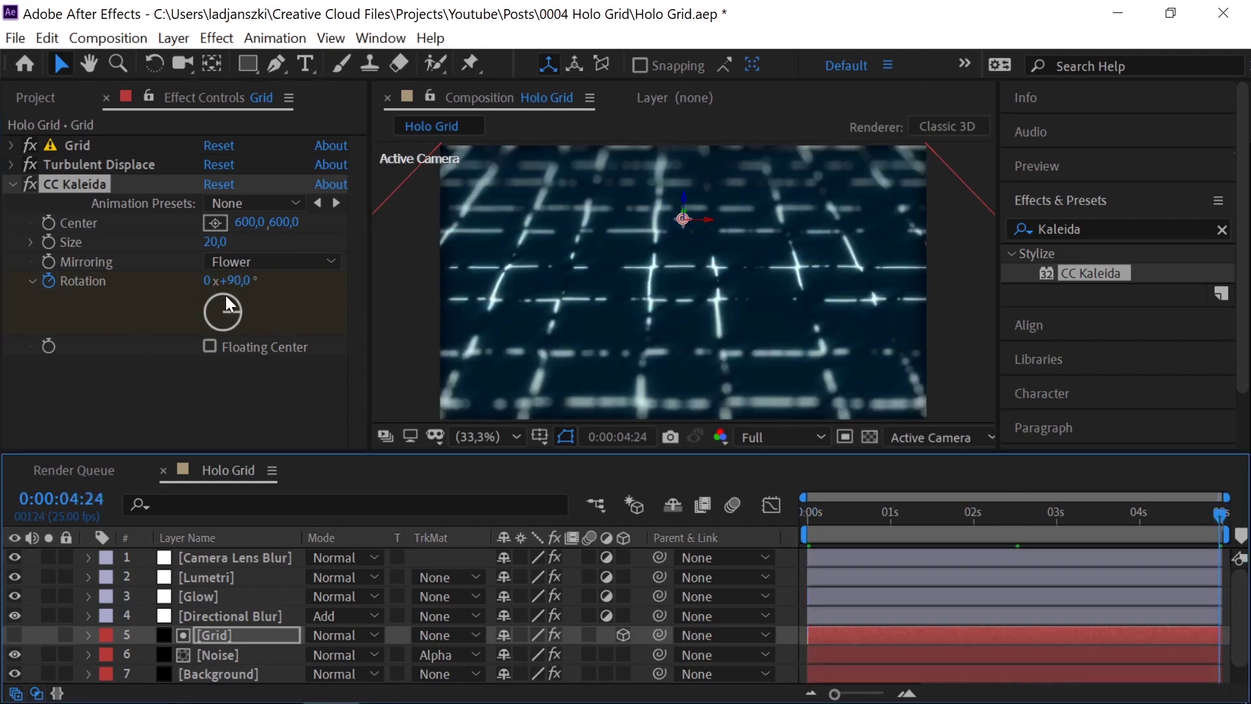
{"action": "key", "text": "u"}
{"action": "key", "text": "u"}
- Set Lumetri basic correction to Contrast 60, Shadows -30, Whites 20
{"action": "key", "text": "Home"}
{"action": "left_click", "coordinate": [238, 575]}
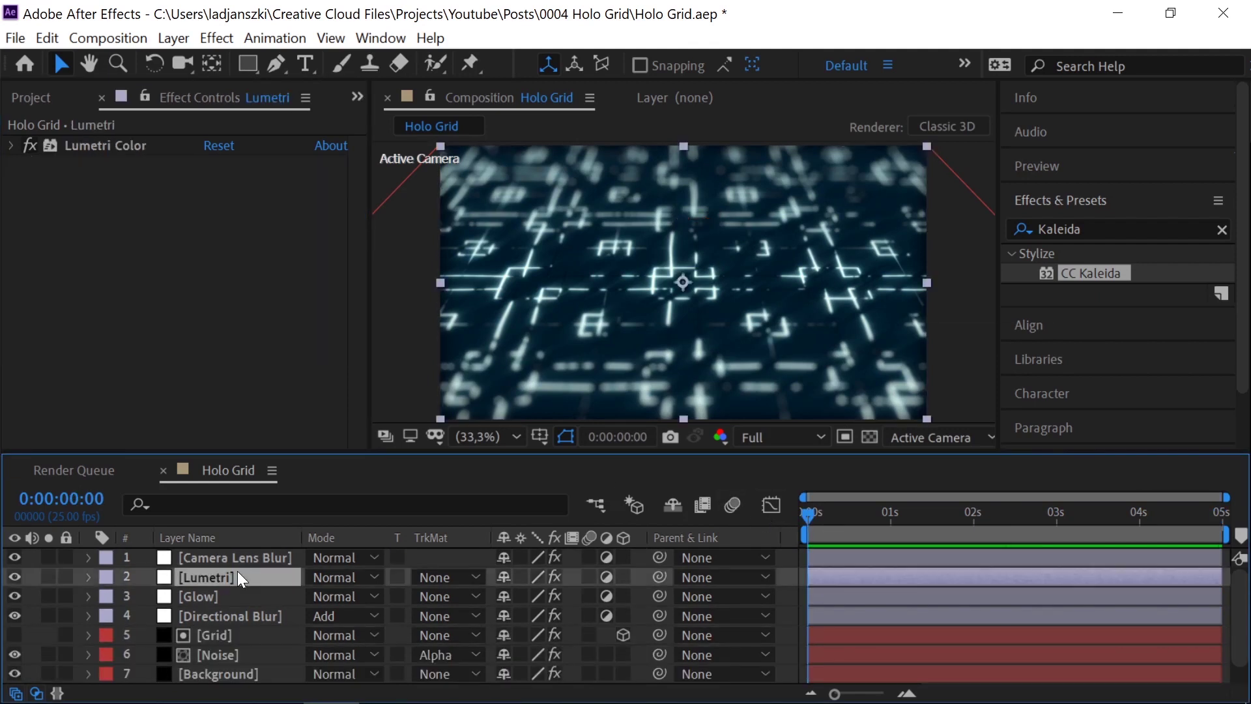
{"action": "left_click", "coordinate": [238, 210]}
{"action": "left_click", "coordinate": [31, 205]}
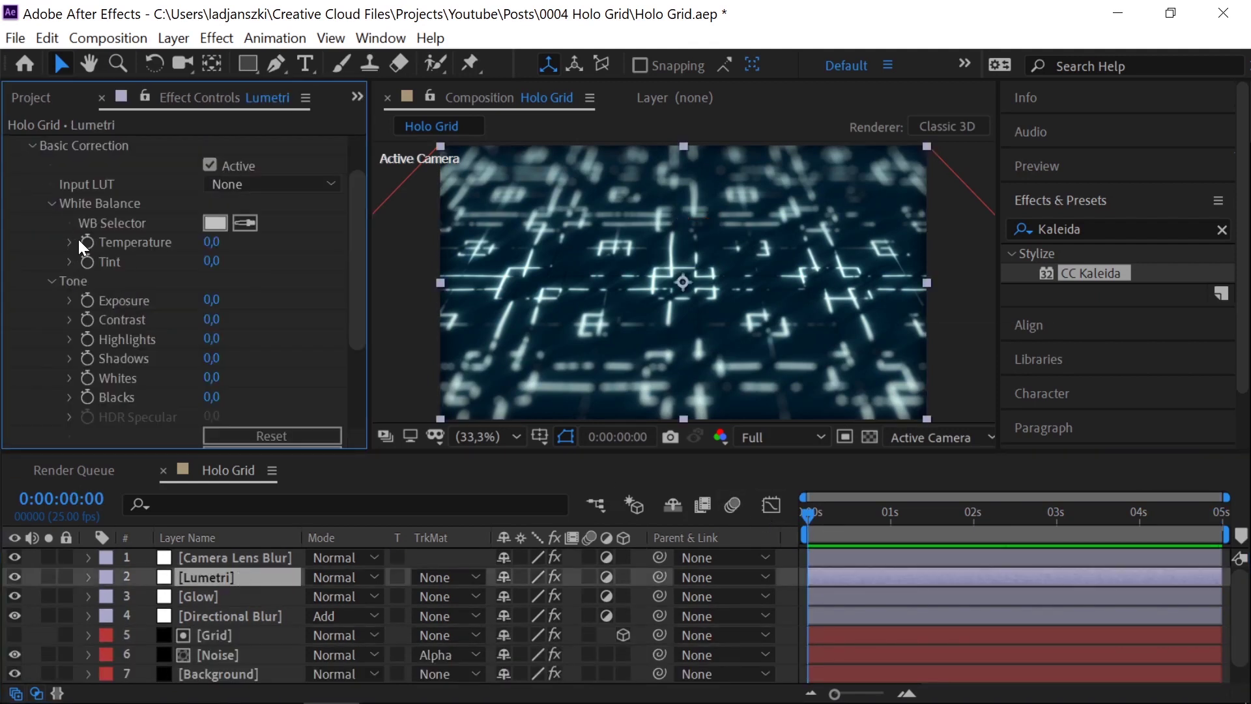
{"action": "left_click", "coordinate": [210, 319]}
{"action": "type", "text": "60"}
{"action": "key", "text": "Tab"}
{"action": "key", "text": "Tab"}
{"action": "key", "text": "Tab"}
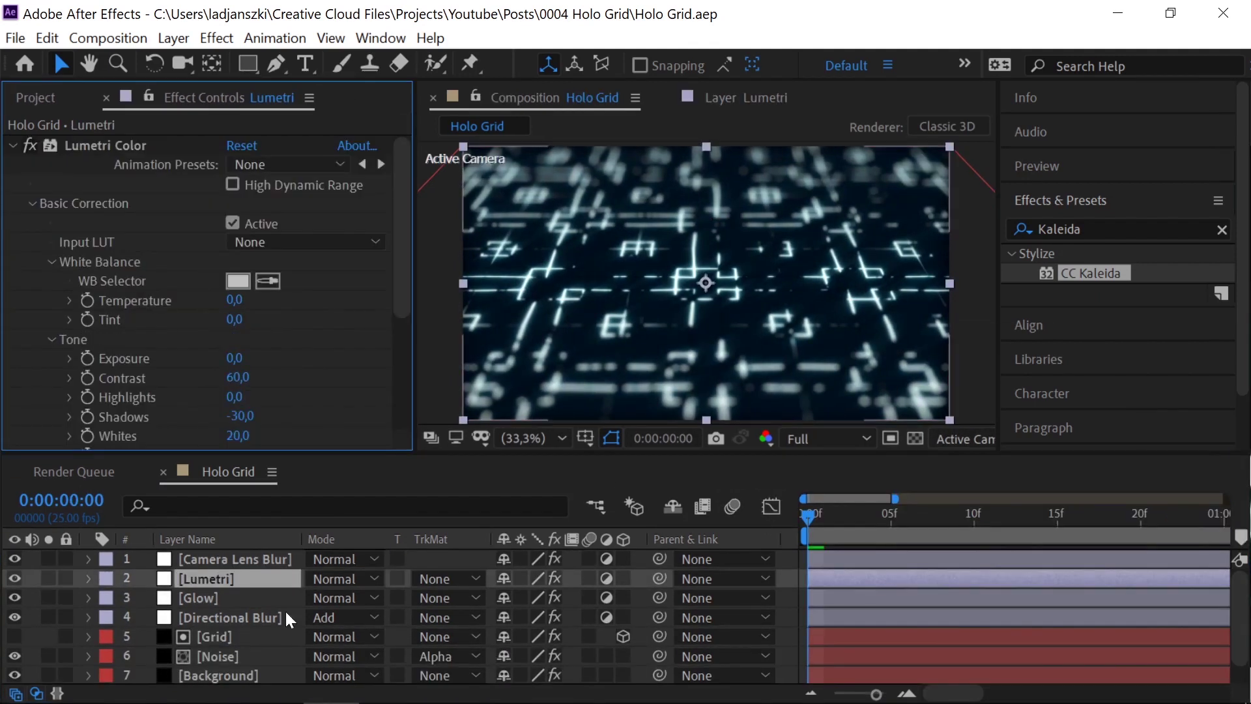
{"action": "left_click", "coordinate": [222, 656]}
{"action": "scroll", "coordinate": [408, 396], "scroll_direction": "down", "scroll_amount": 5}
- Apply Tint to the Noise layer and set Map Black To dark navy 000C1E
{"action": "left_click", "coordinate": [1037, 230]}
{"action": "type", "text": "Tint"}
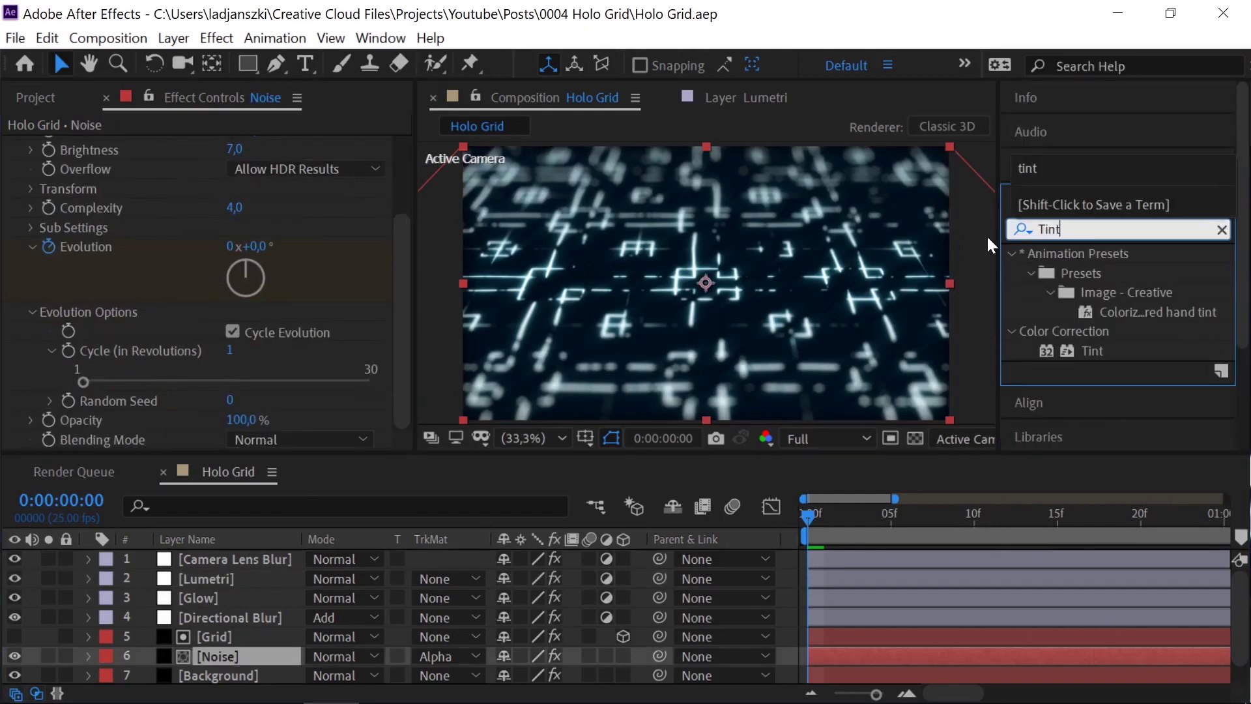
{"action": "left_click_drag", "start_coordinate": [1095, 350], "coordinate": [366, 351]}
{"action": "left_click", "coordinate": [238, 382]}
{"action": "type", "text": "000C1E"}
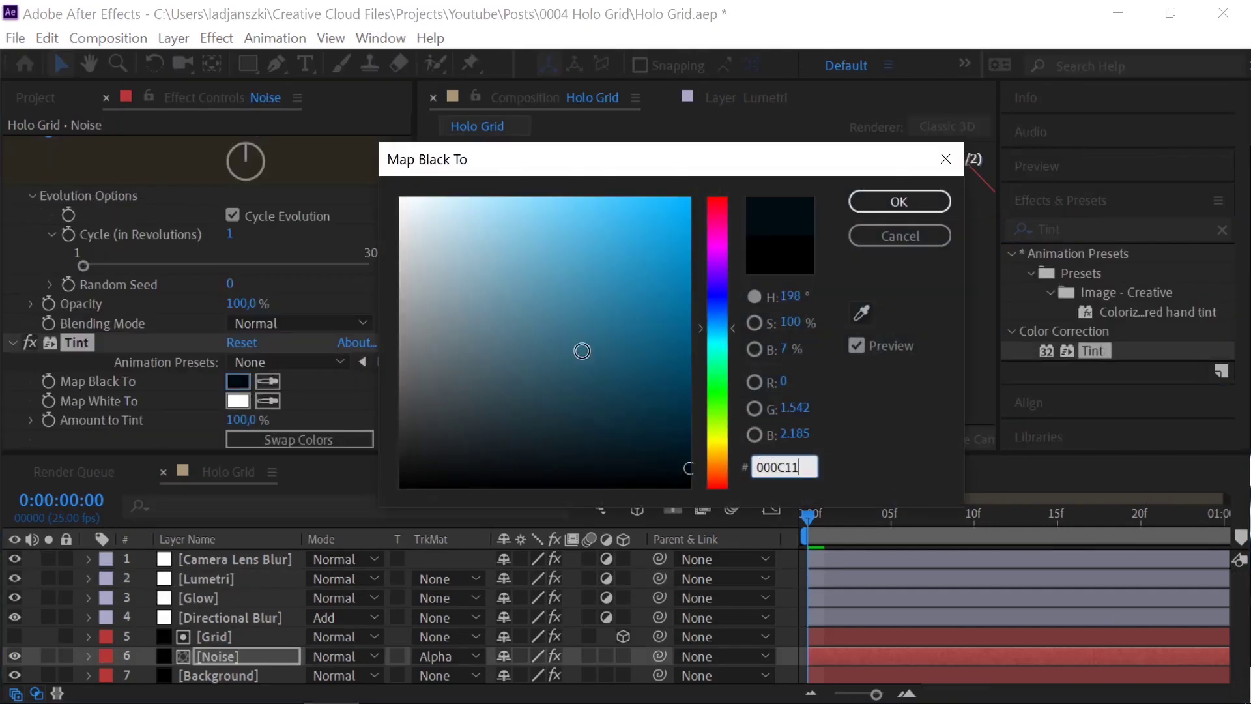